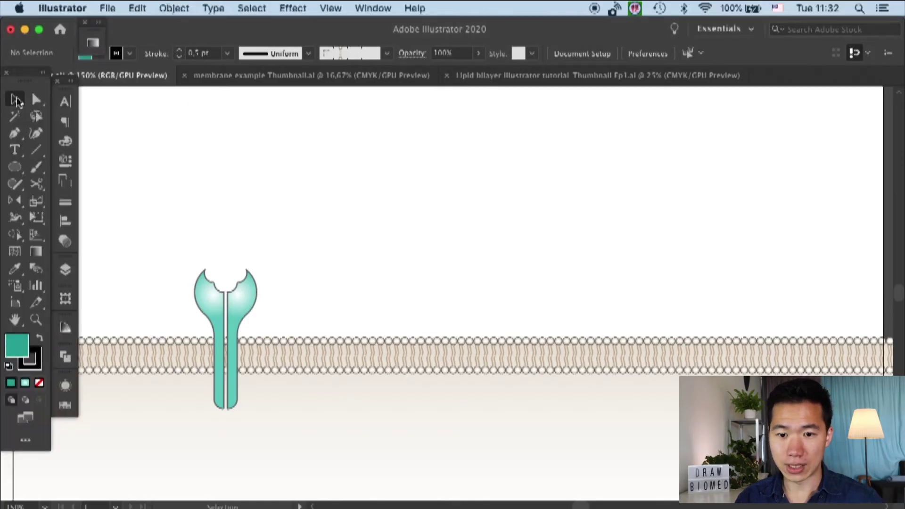
- Create a 12 × 12 mm circle with the Ellipse tool
left_click(14, 167)
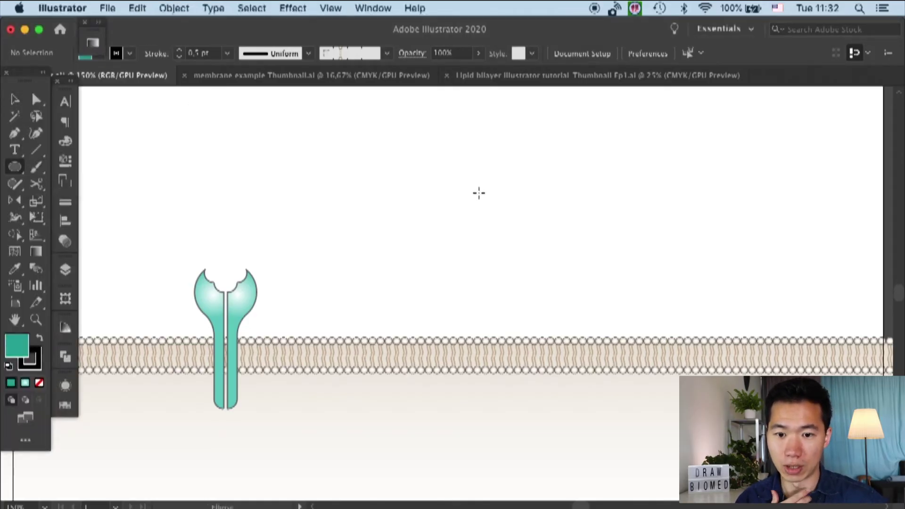
left_click(507, 152)
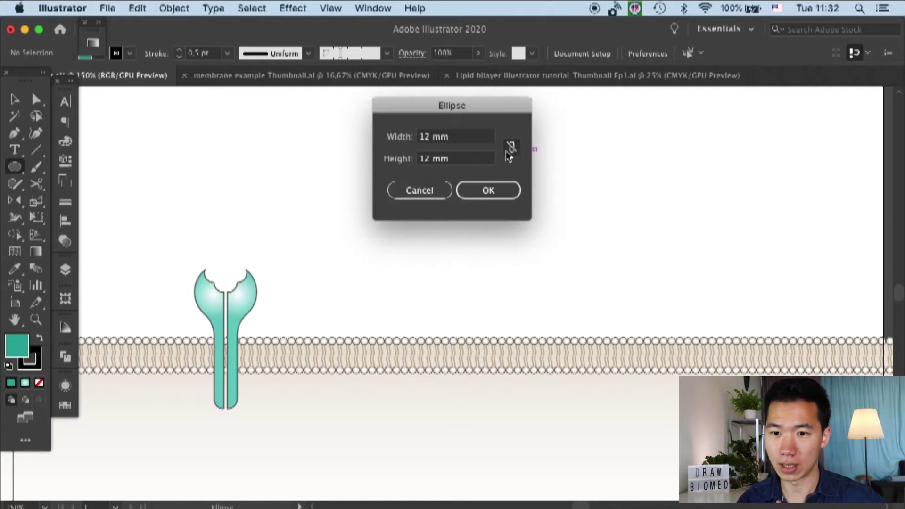
left_click(458, 138)
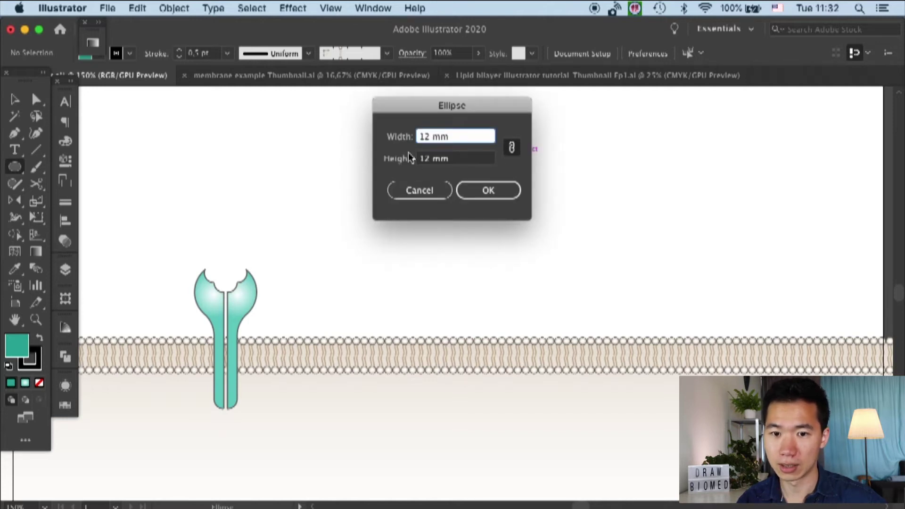
key("super+a")
type("12")
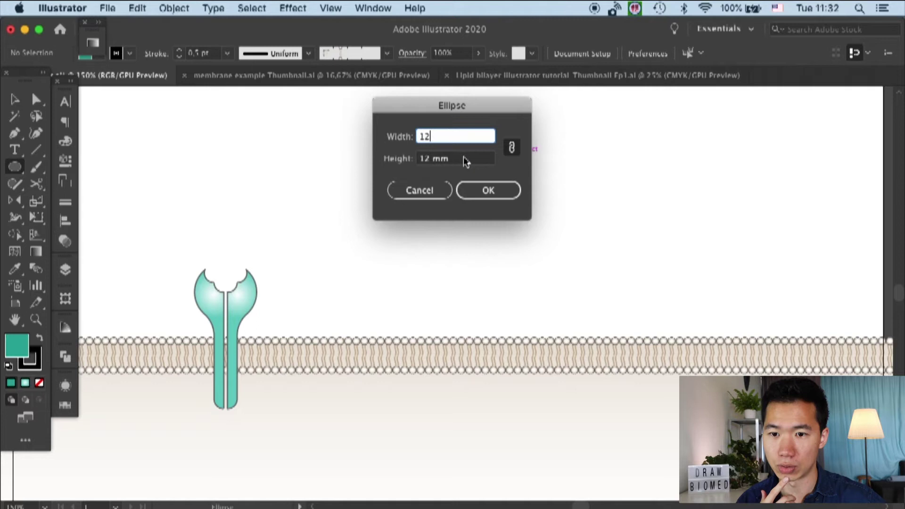
left_click(486, 190)
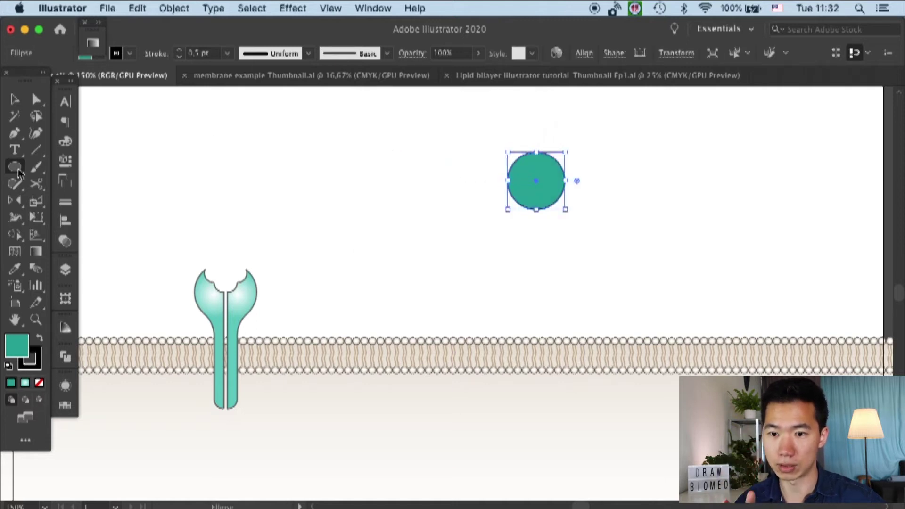
- Create a 4 × 20 mm rectangle and move it toward the circle
left_click_drag(18, 173, 56, 166)
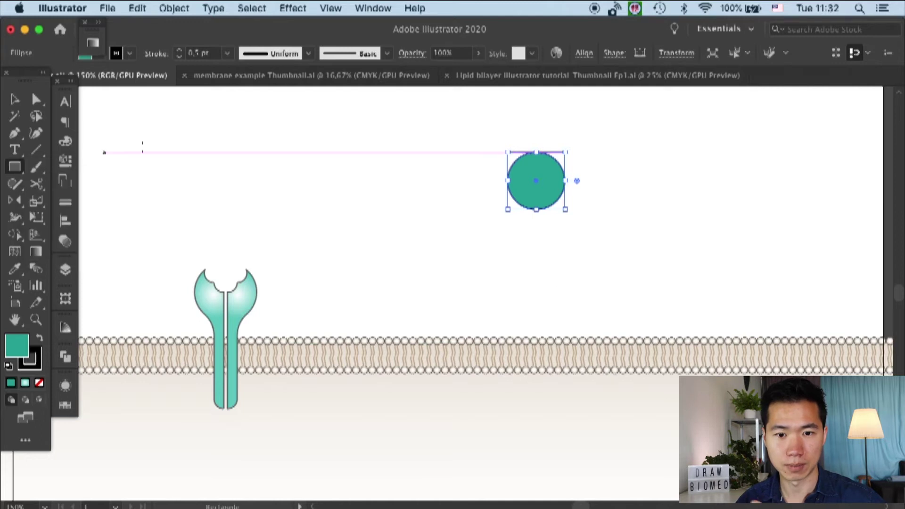
left_click(428, 175)
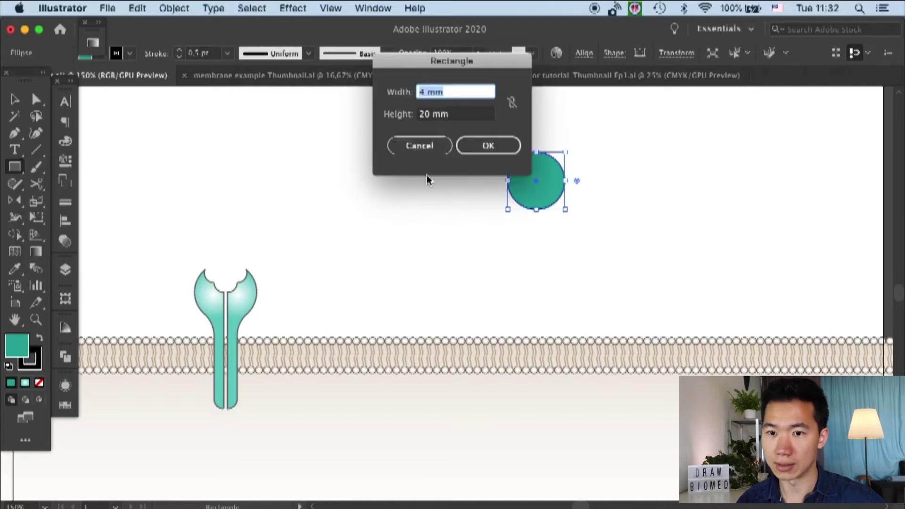
left_click(454, 92)
left_click_drag(460, 94, 412, 88)
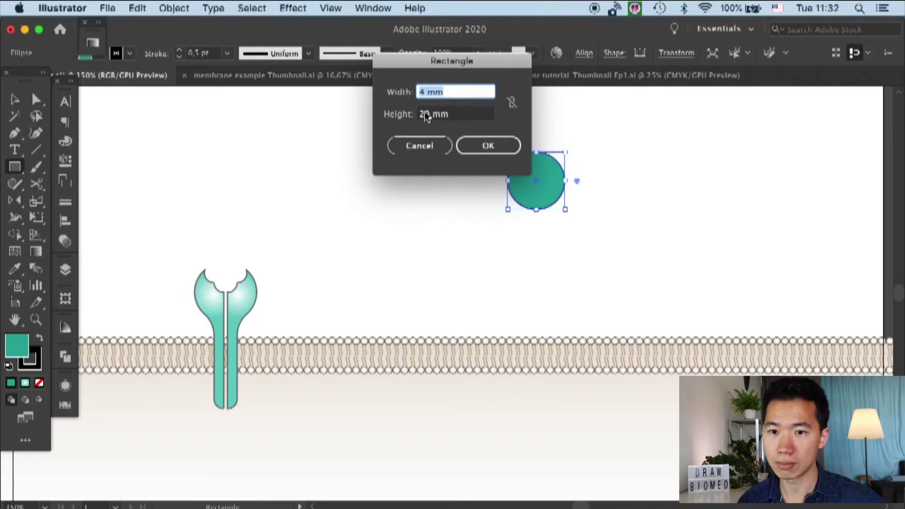
left_click_drag(456, 114, 426, 114)
type("20")
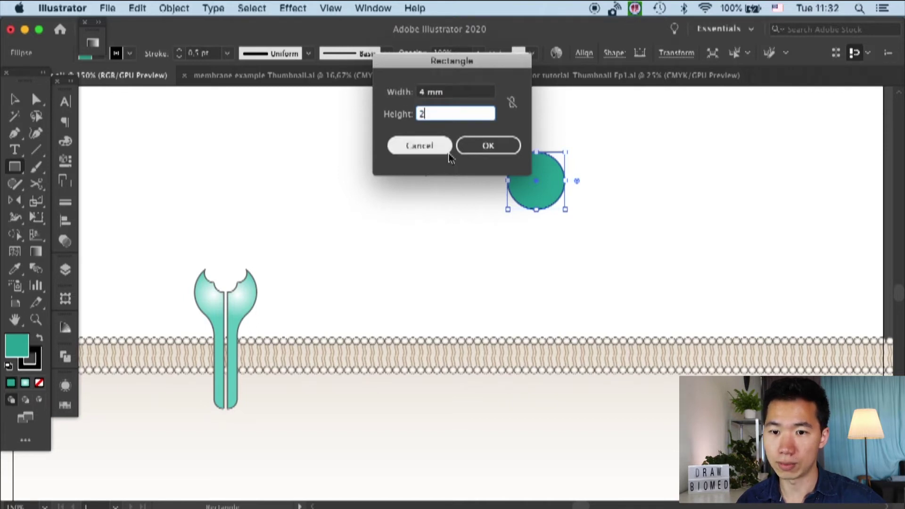
left_click(485, 145)
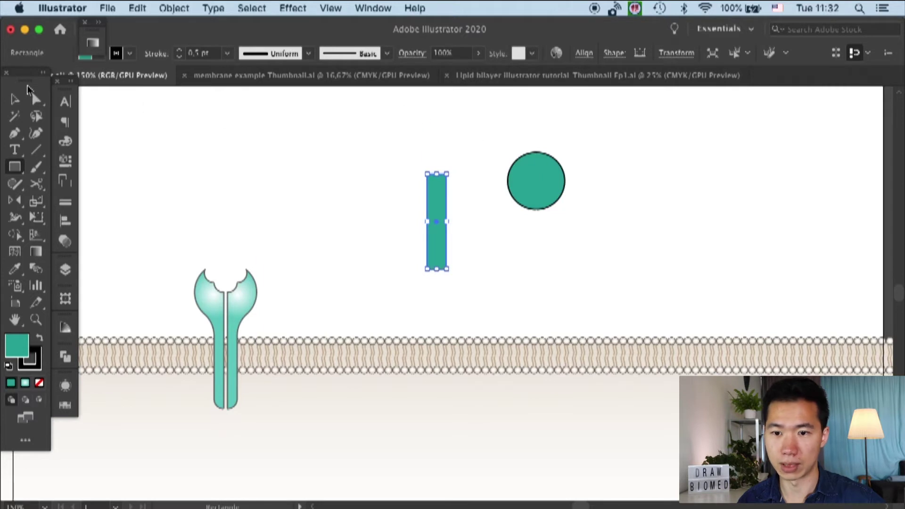
left_click(17, 100)
left_click(383, 158)
left_click_drag(430, 192, 535, 203)
- Centre the 4 mm bar under the circle and round its corners fully into a capsule
left_click(604, 161)
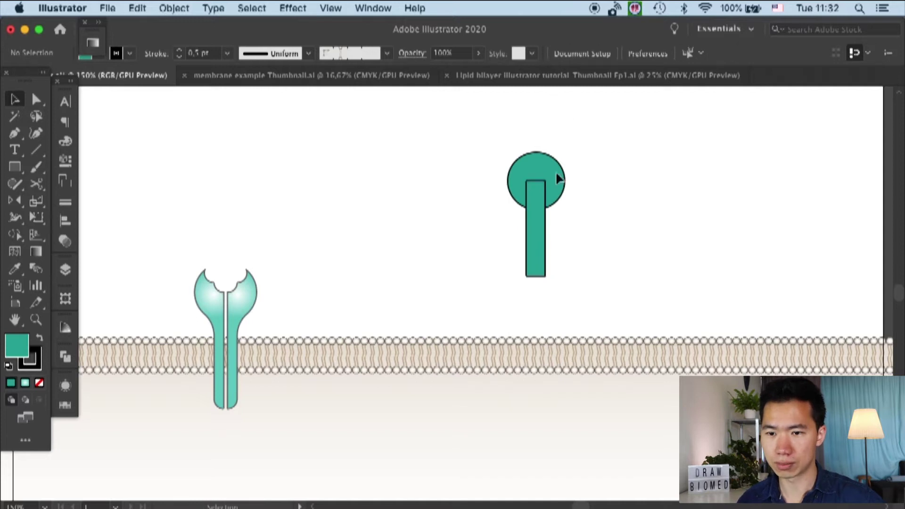
left_click(531, 208)
key("super+equal")
key("super+equal")
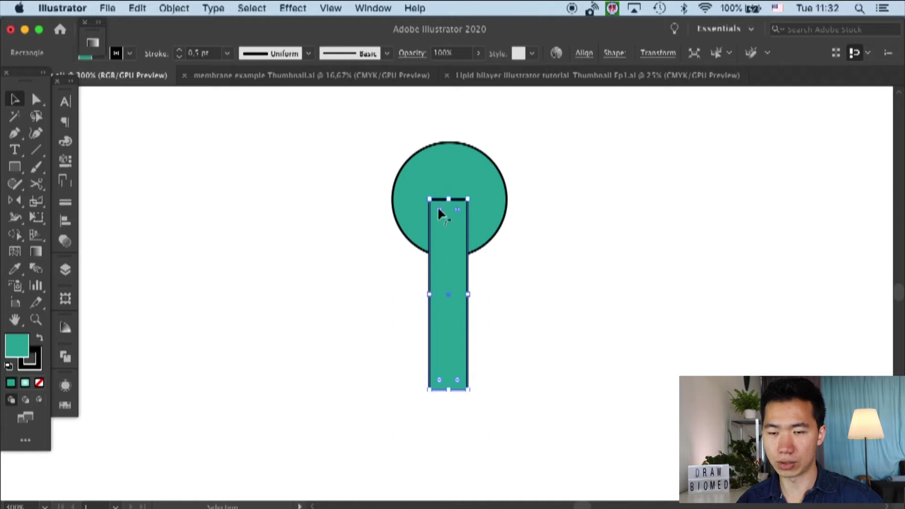
left_click_drag(438, 208, 461, 225)
left_click(24, 100)
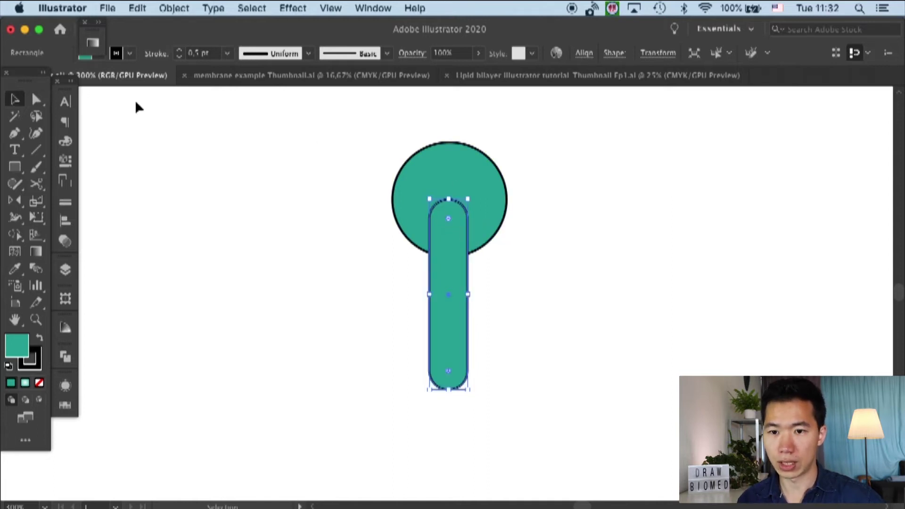
left_click(581, 160)
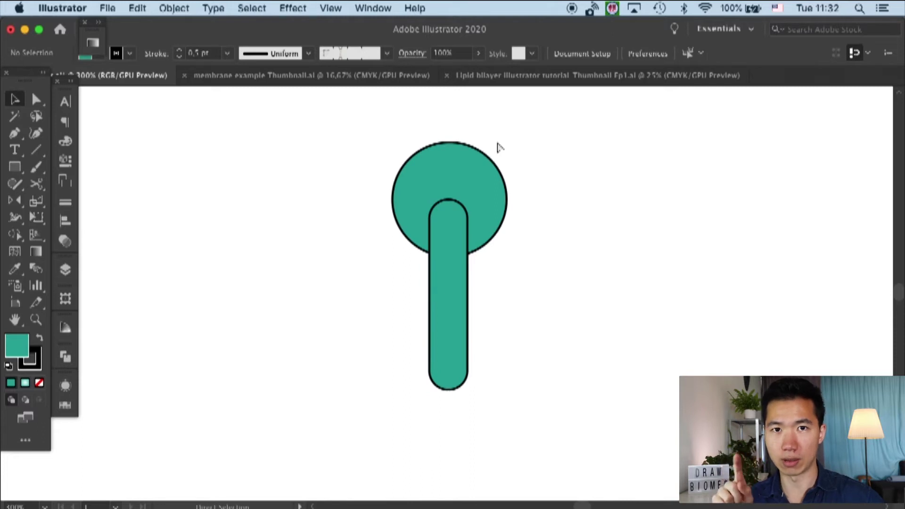
key("super+minus")
key("super+minus")
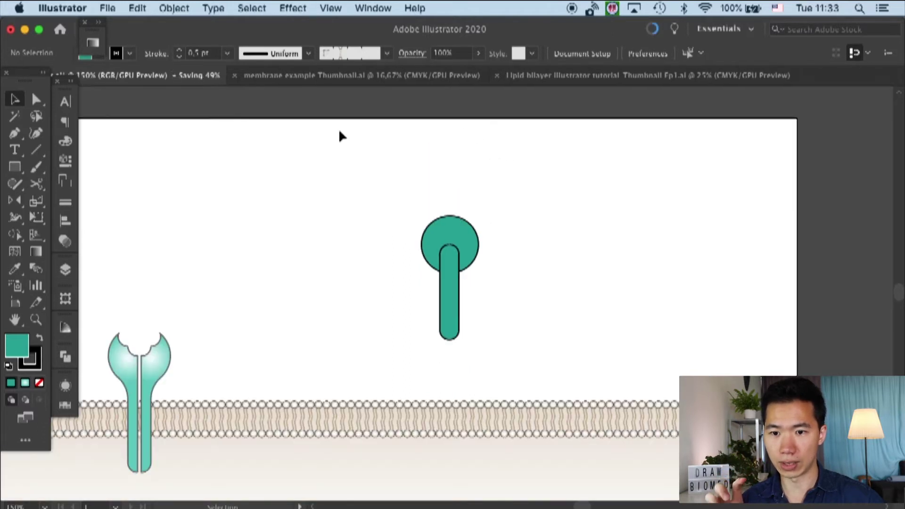
left_click_drag(14, 166, 64, 205)
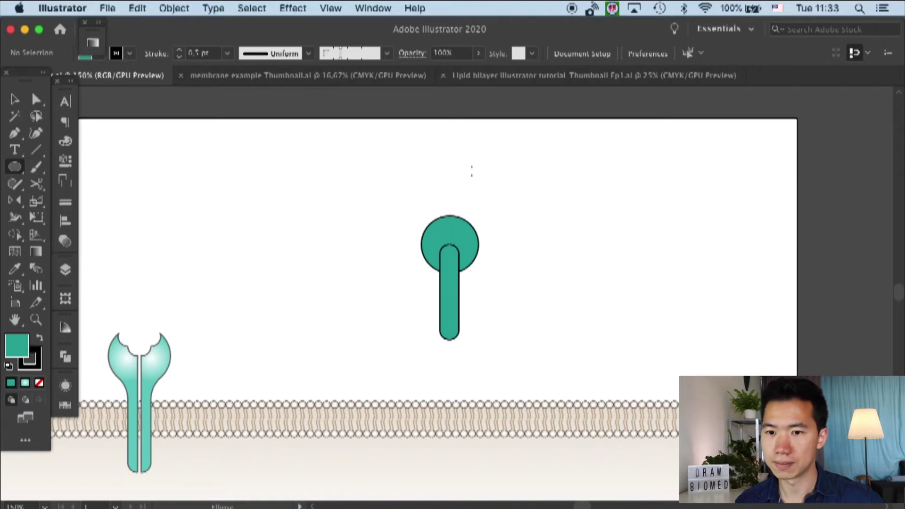
- Make a 4 mm circle and place it inside the large circle just above the capsule
left_click(471, 171)
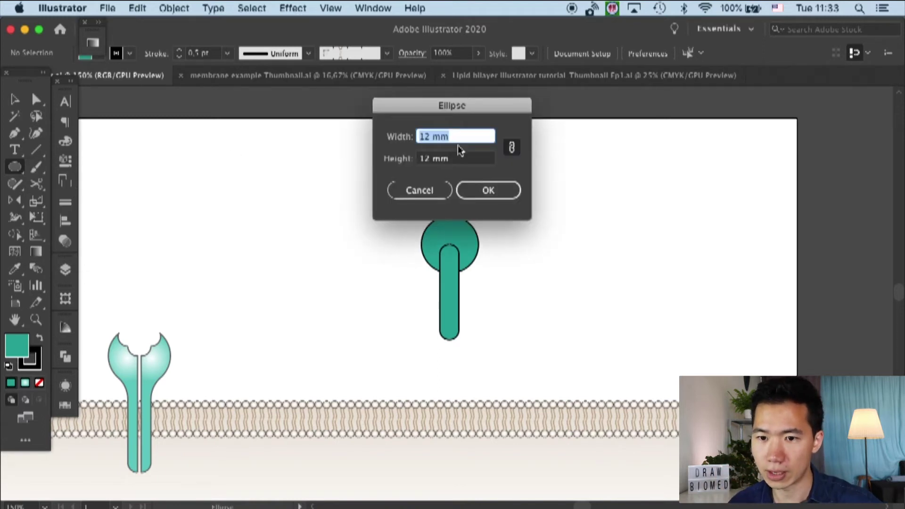
left_click(482, 189)
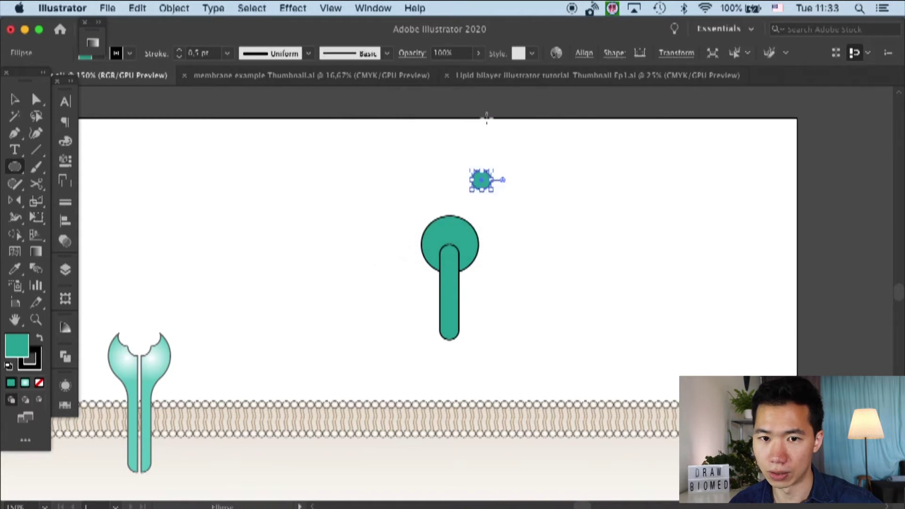
left_click(14, 99)
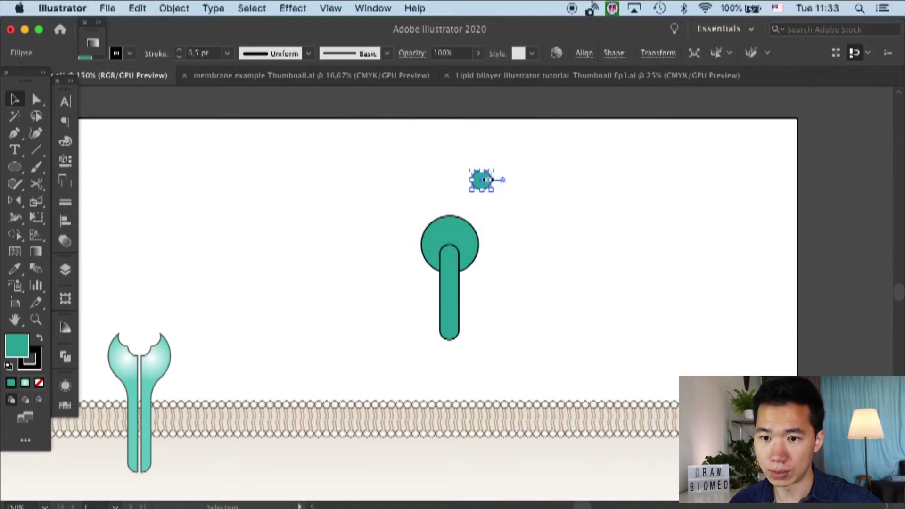
left_click_drag(484, 183, 451, 227)
left_click(435, 184)
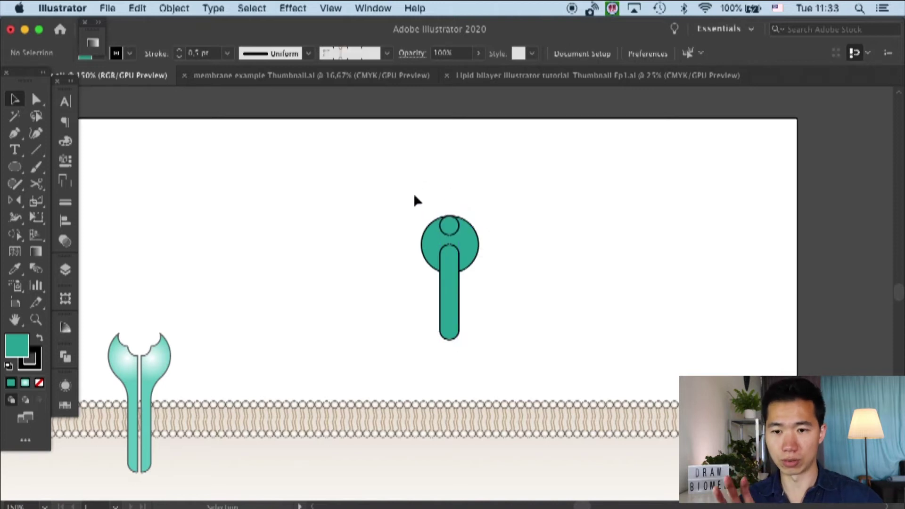
key("super+equal")
key("super+equal")
key("super+equal")
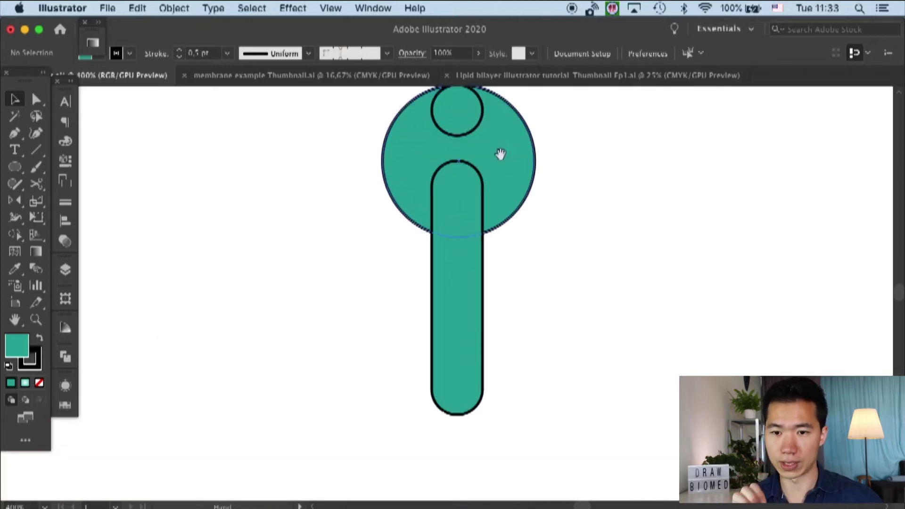
scroll(472, 169, "up", 3)
left_click_drag(437, 165, 449, 195)
left_click(473, 186)
left_click(484, 139)
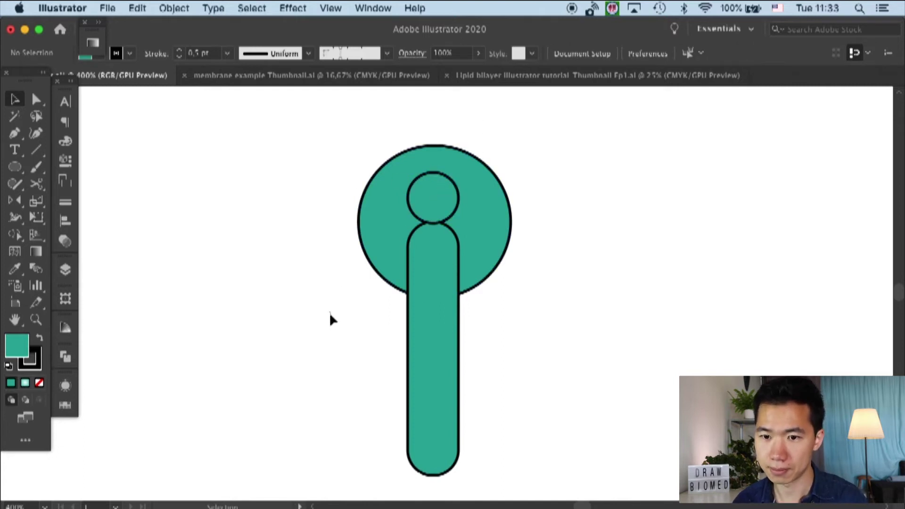
- Centre all three shapes on one vertical axis using Align
key("super+a")
left_click(585, 54)
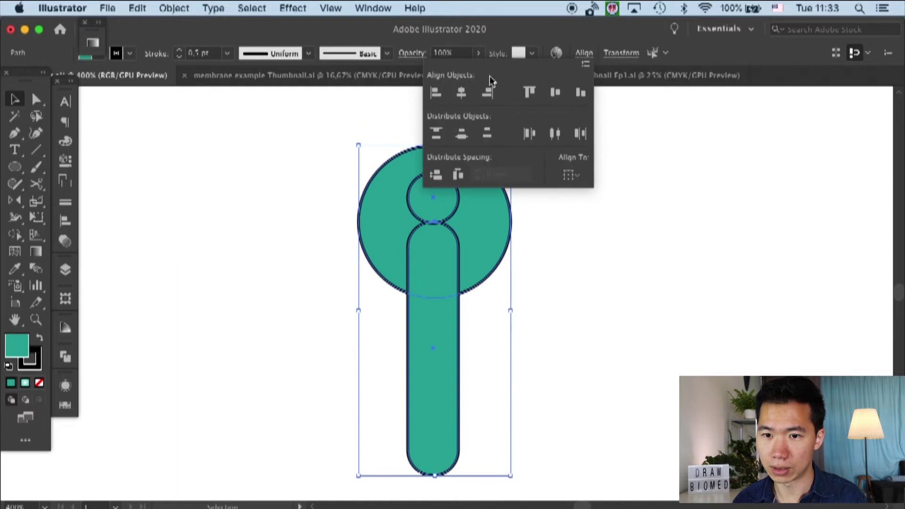
left_click(461, 93)
left_click(568, 223)
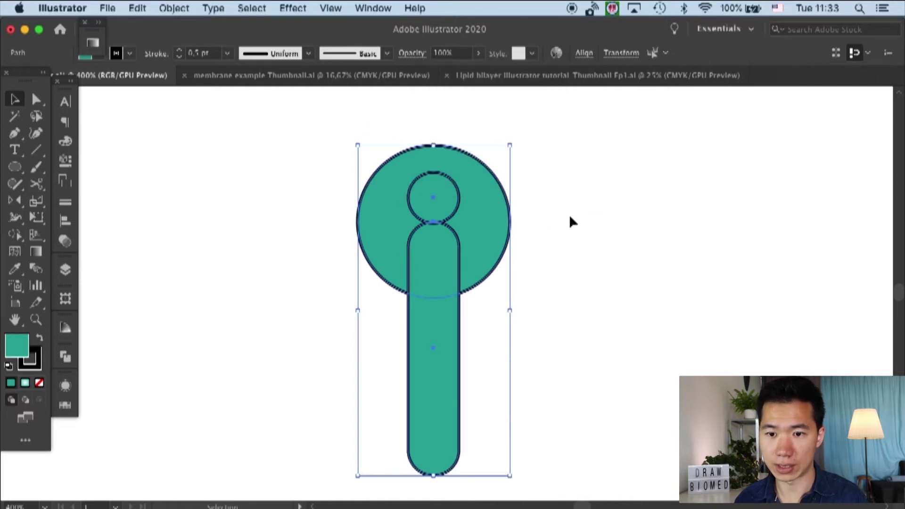
left_click(551, 167)
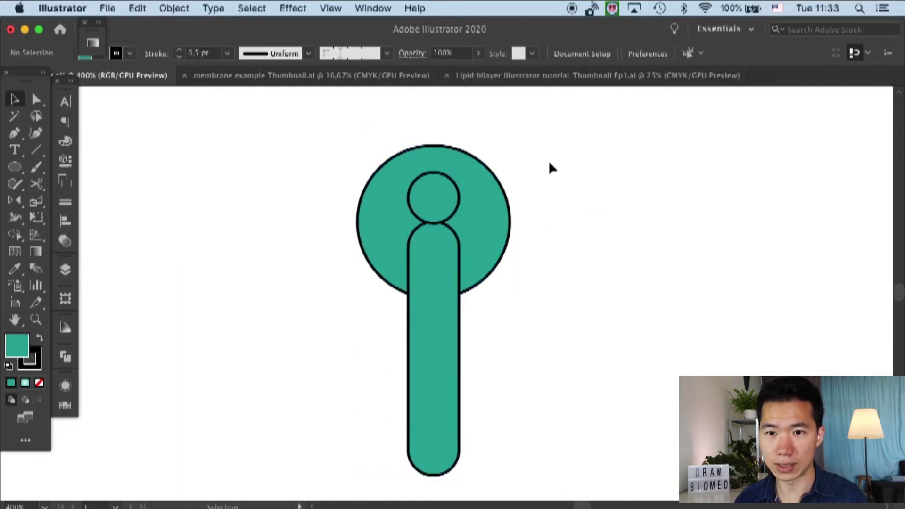
- Turn off snapping to pixels in the View settings
left_click(330, 9)
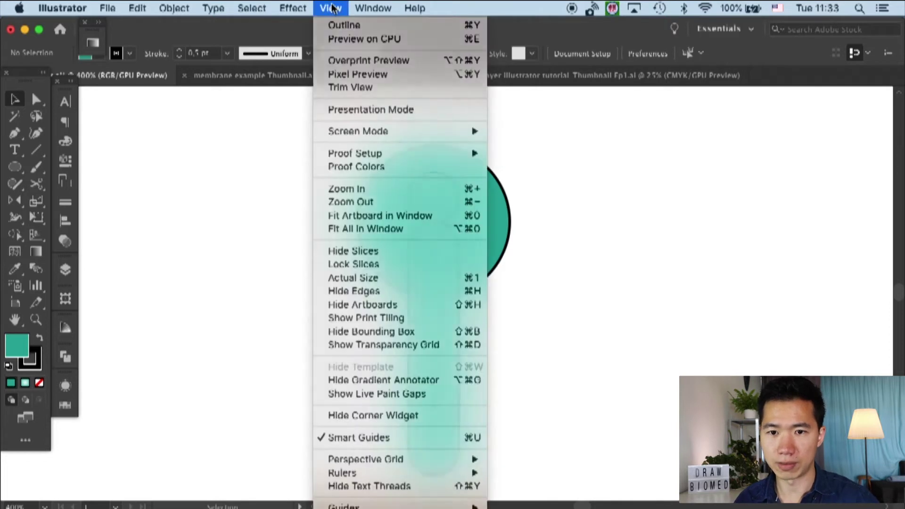
left_click(330, 8)
left_click(331, 8)
scroll(358, 471, "down", 3)
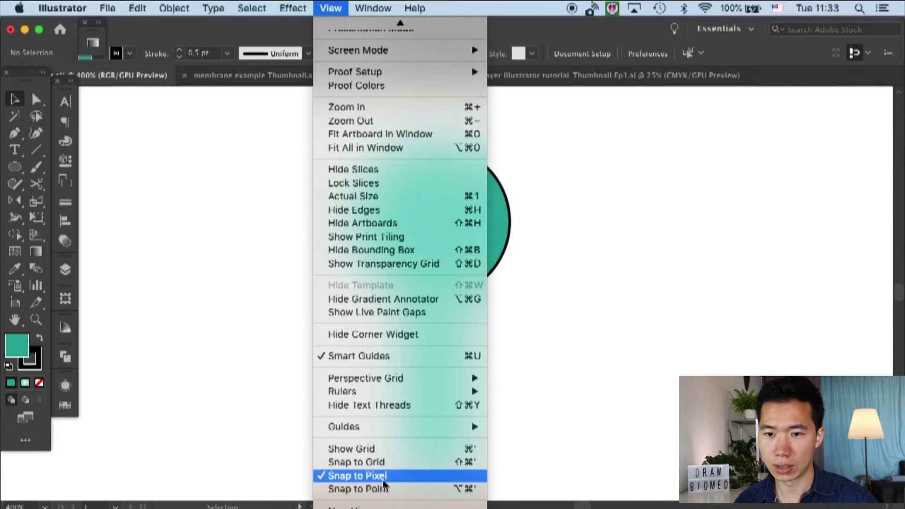
left_click(382, 477)
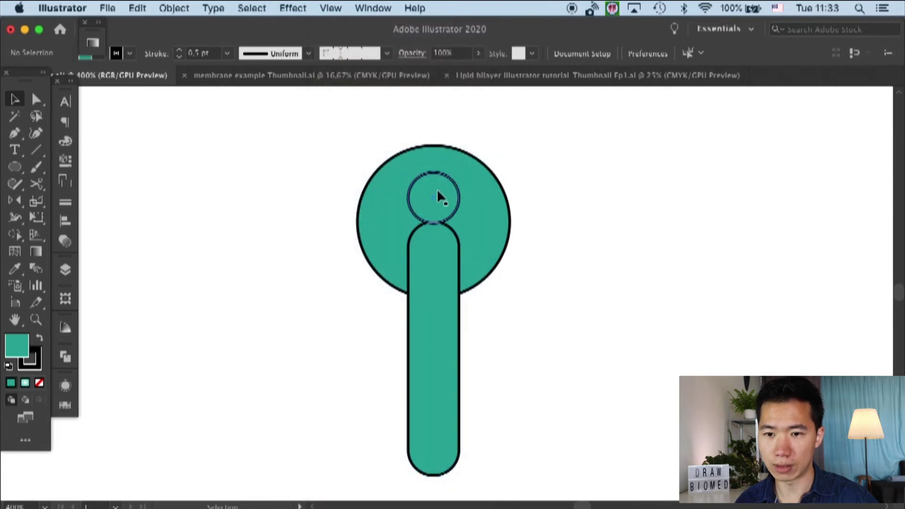
scroll(434, 192, "up", 3)
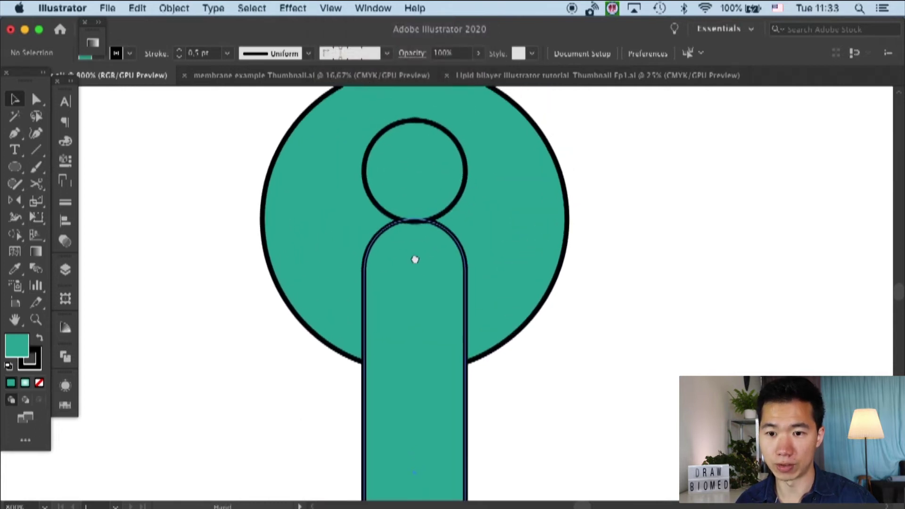
- Nudge the small circle up onto the stem and zoom out to the whole shape
left_click_drag(420, 176, 422, 172)
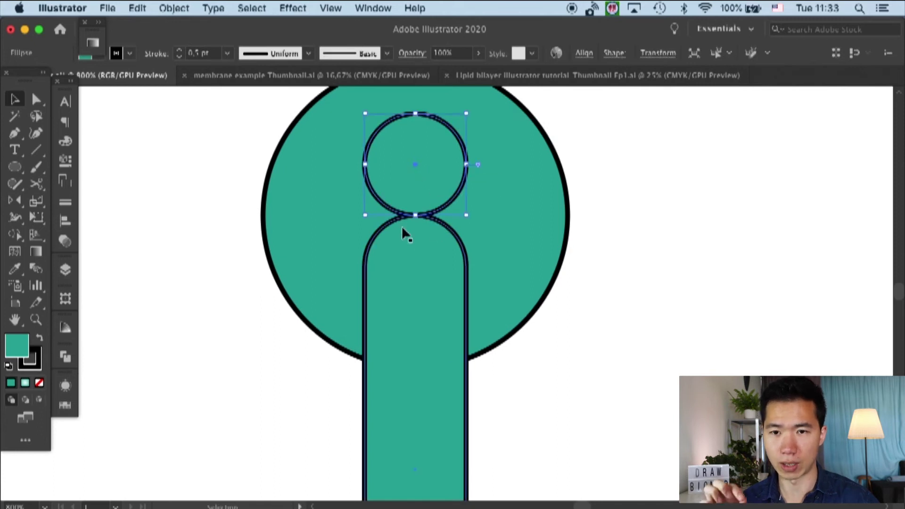
left_click(627, 173)
key("super+minus")
key("super+minus")
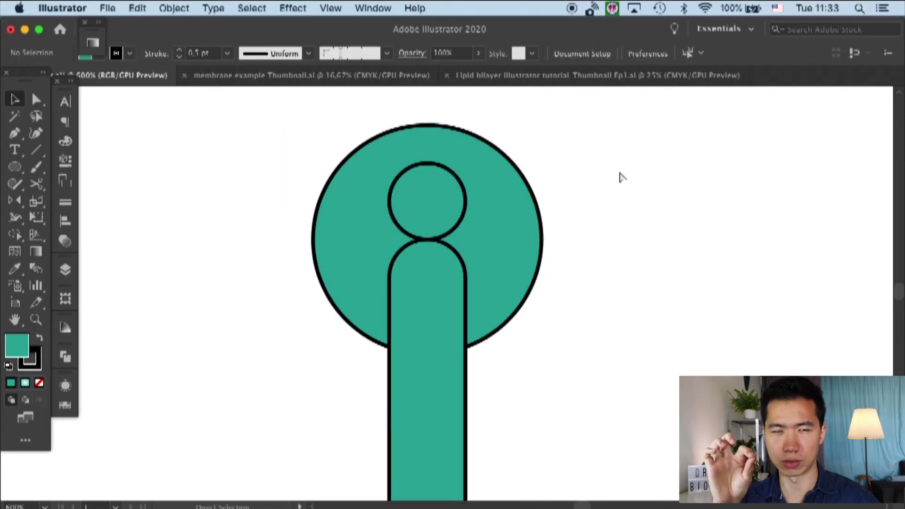
left_click_drag(511, 167, 519, 141)
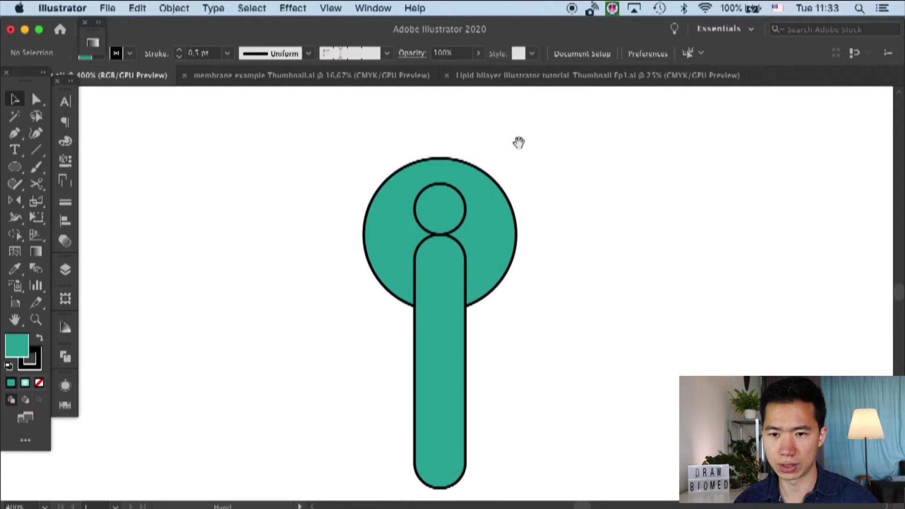
- Duplicate the small circle to each side and raise all three slightly
left_click(440, 208)
left_click_drag(447, 199, 376, 208)
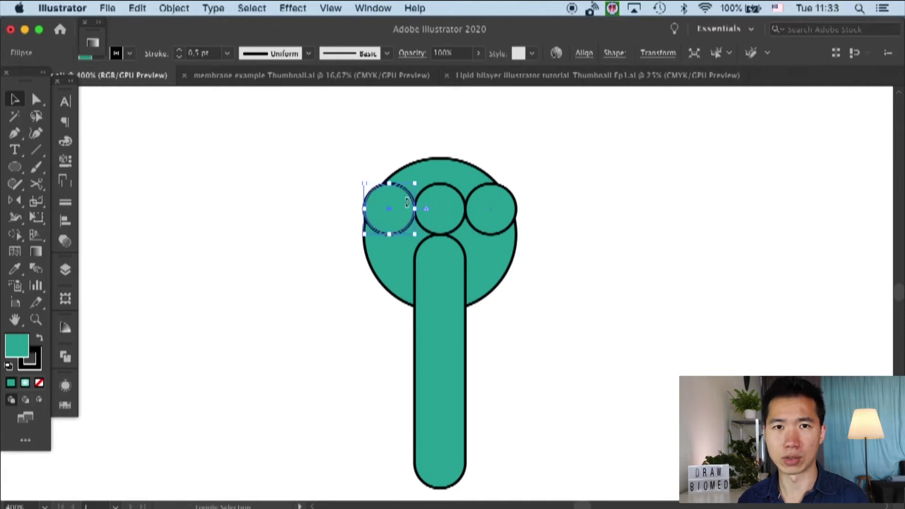
left_click(495, 204)
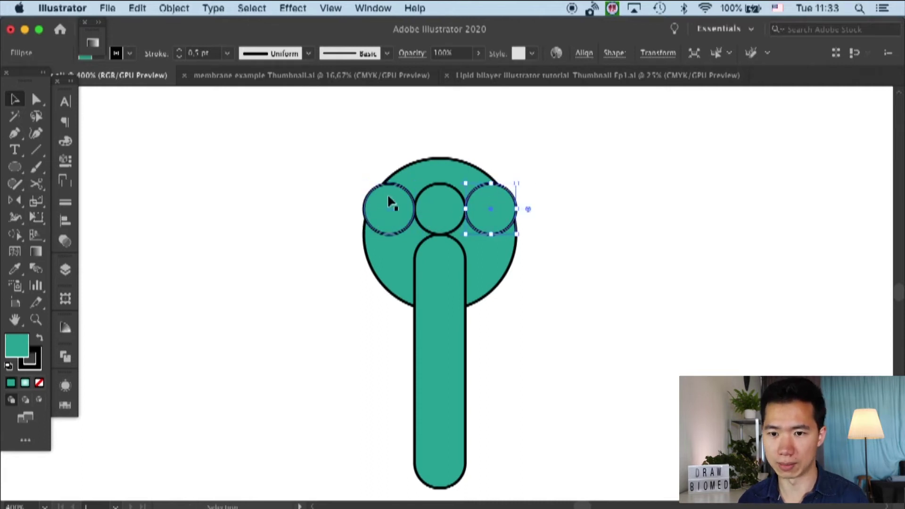
left_click(404, 198, "shift")
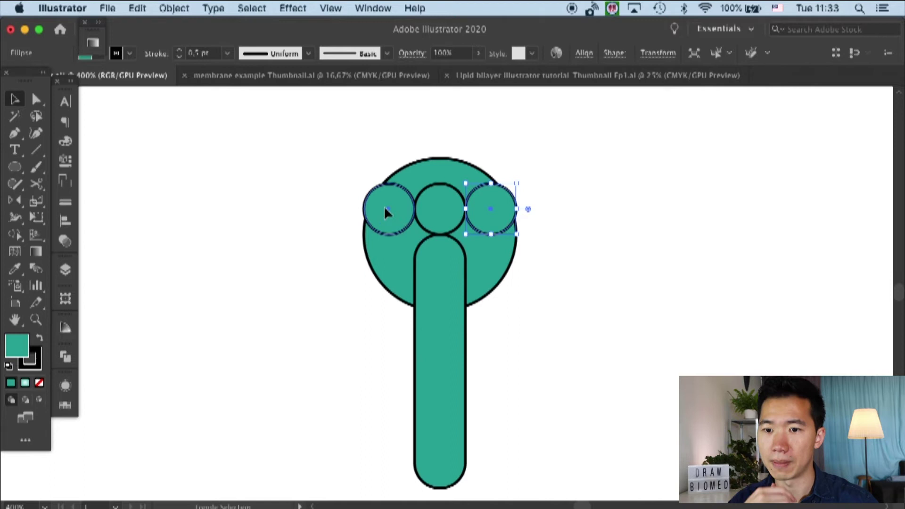
left_click(438, 209, "shift")
left_click_drag(494, 213, 494, 192)
- Top-align the small circles to the large circle, then overlap the outer two inward
left_click(488, 176, "shift")
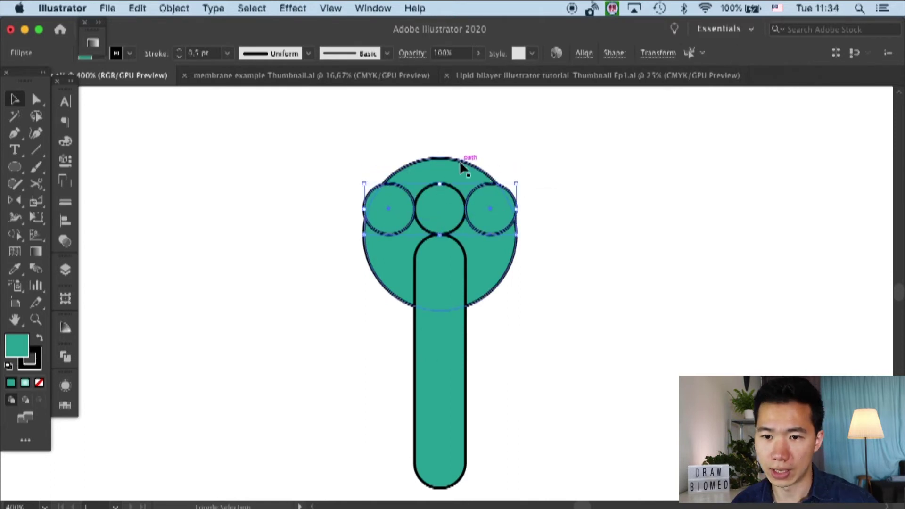
left_click(461, 179)
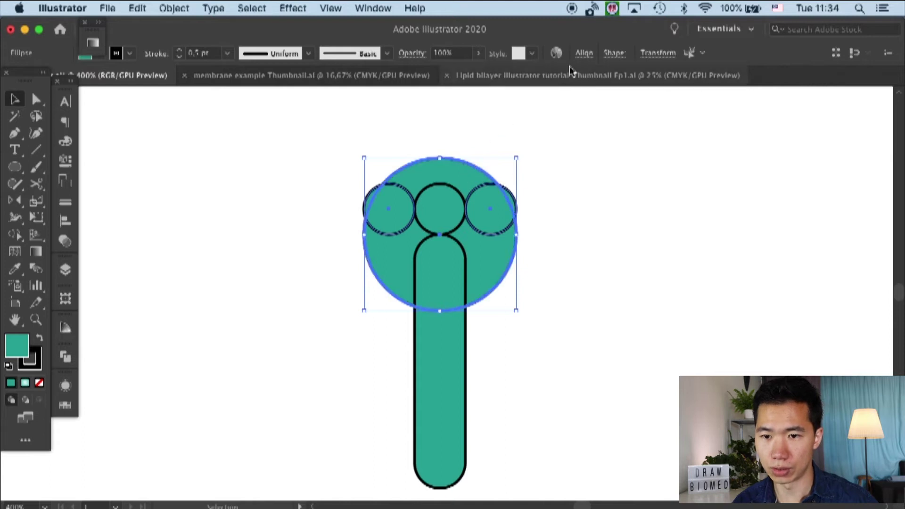
left_click(584, 54)
left_click(529, 92)
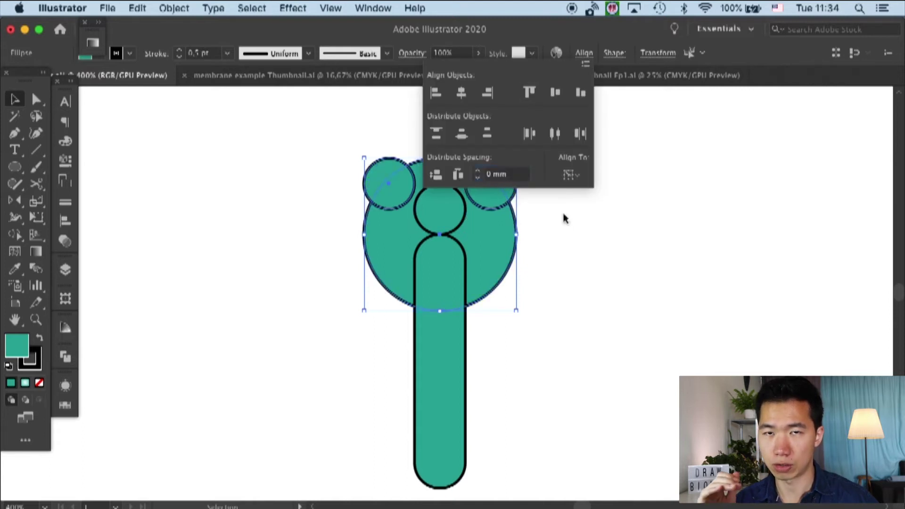
left_click(576, 146)
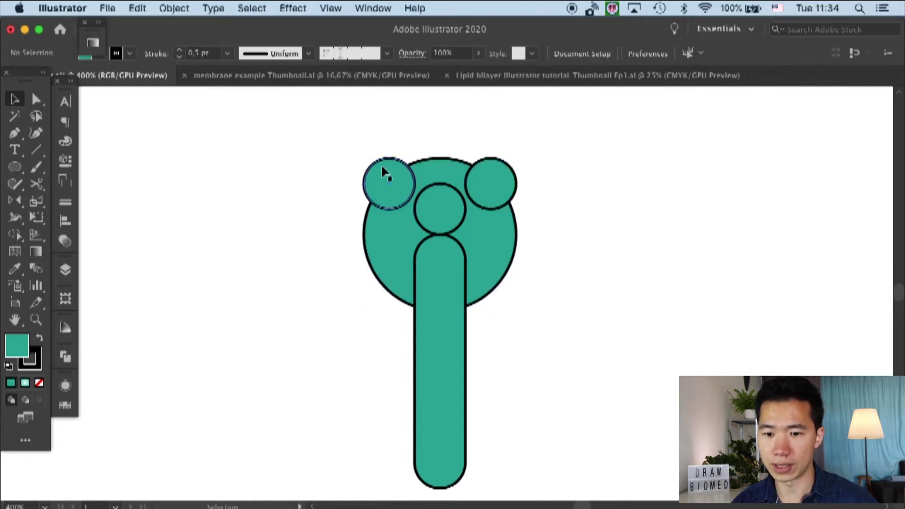
left_click_drag(385, 173, 410, 178)
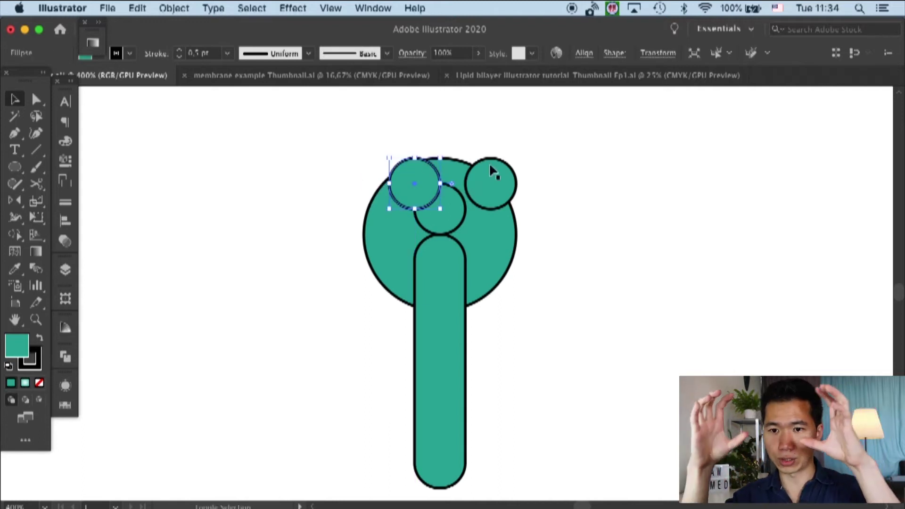
left_click_drag(487, 178, 463, 178)
left_click(494, 147)
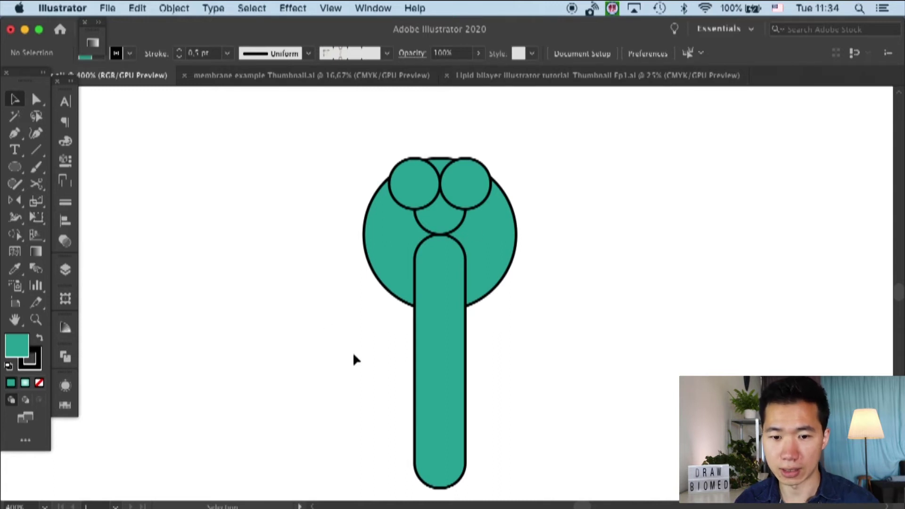
- Unite the large circle and stem into one shape with Pathfinder
left_click_drag(340, 373, 520, 288)
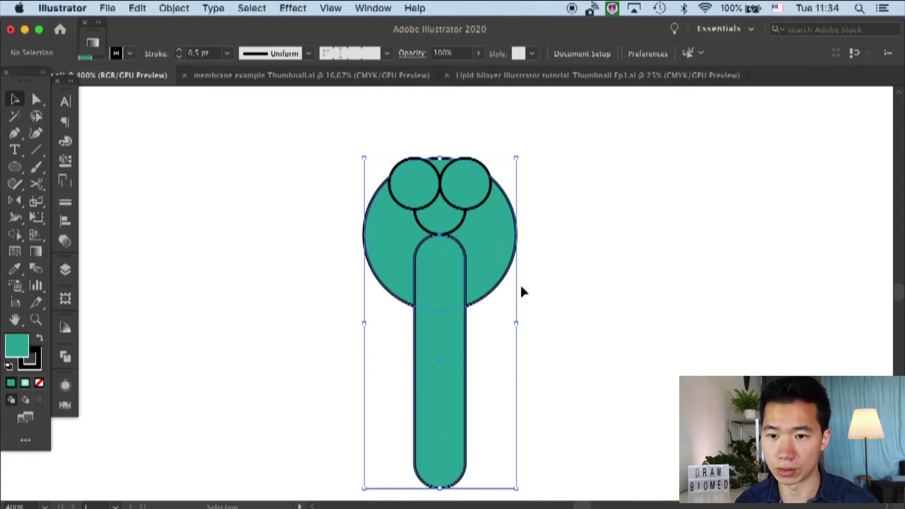
left_click(66, 356)
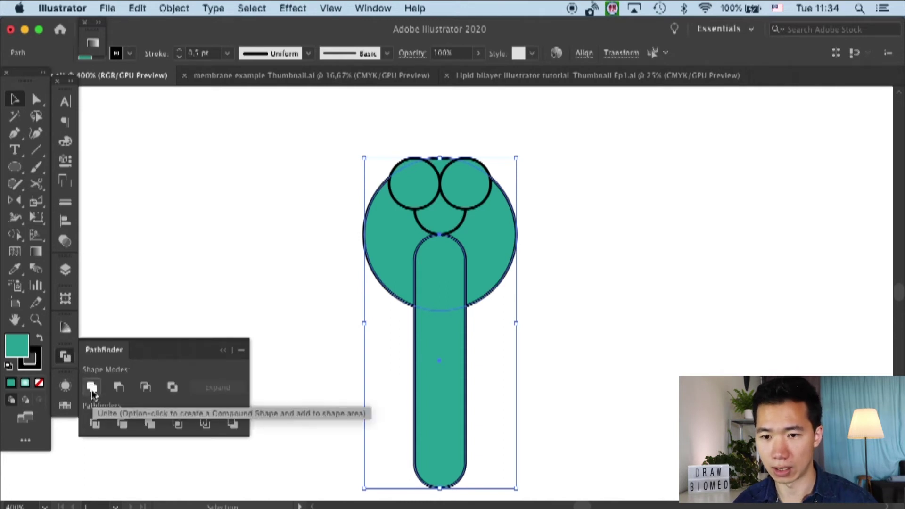
left_click(93, 391)
left_click(570, 140)
- Subtract the small circles with Minus Front, ungroup, and select the leftover triangle
left_click_drag(384, 131, 520, 240)
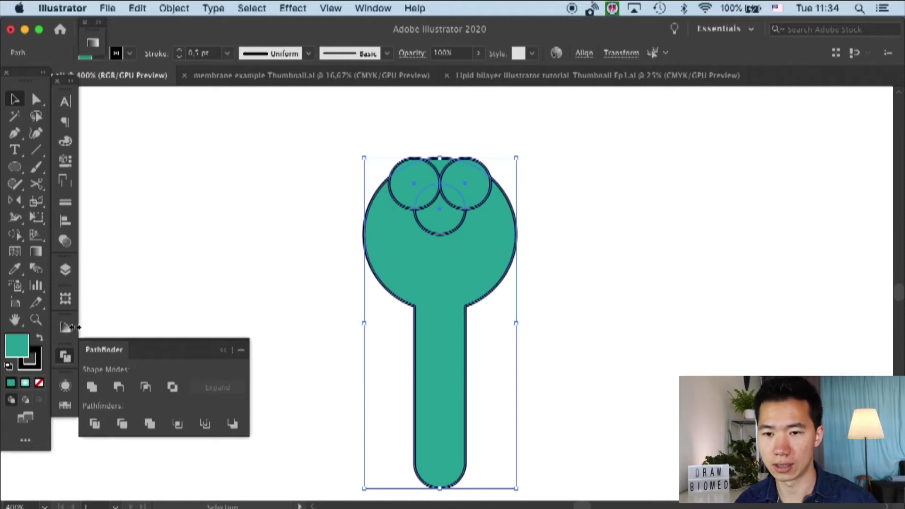
left_click(118, 387)
left_click(517, 139)
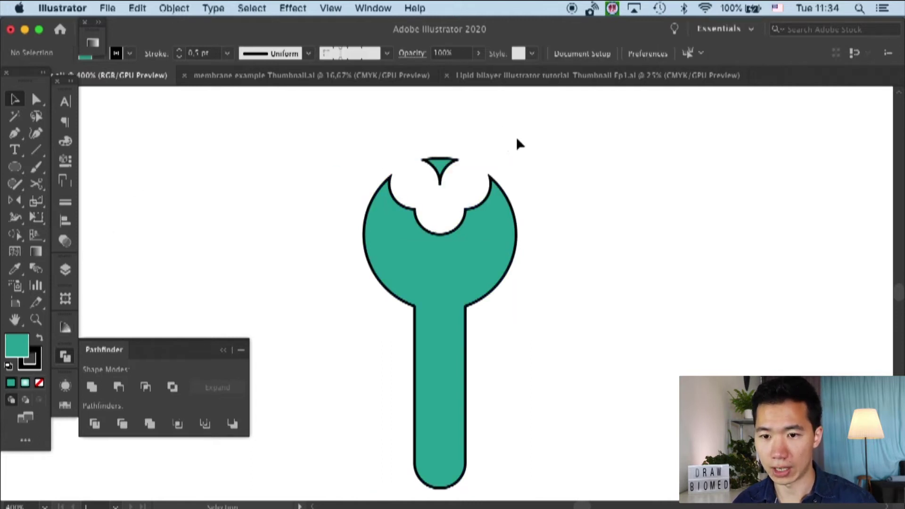
left_click(439, 169)
right_click(443, 173)
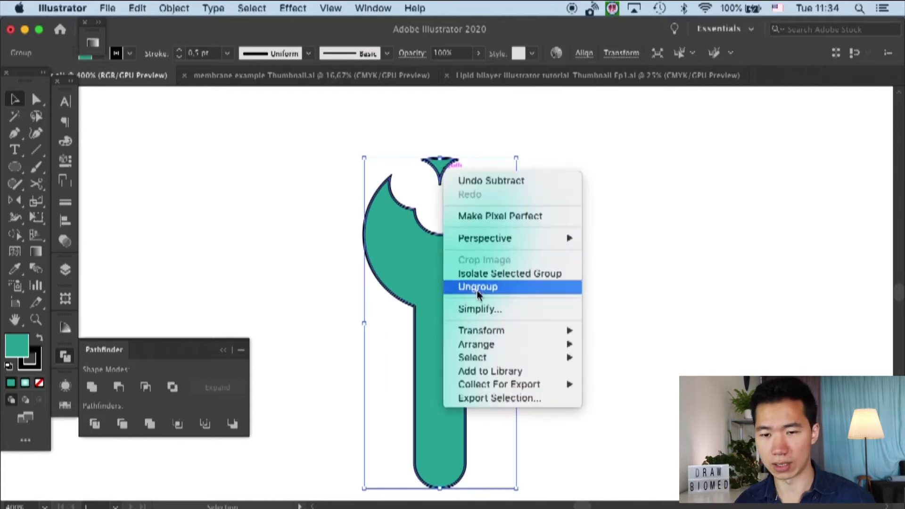
left_click(478, 287)
left_click(445, 163)
- Delete the leftover triangle piece and exit isolation mode
double_click(445, 163)
key("Delete")
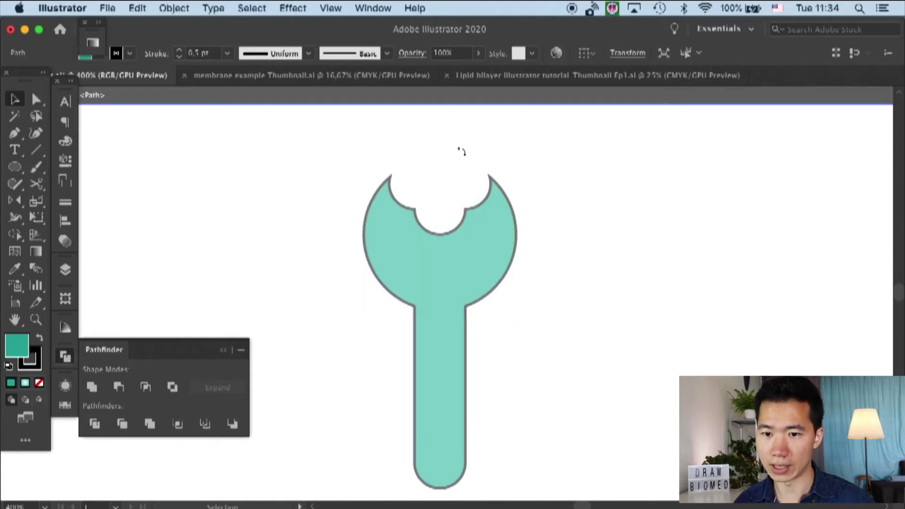
double_click(461, 152)
key("a")
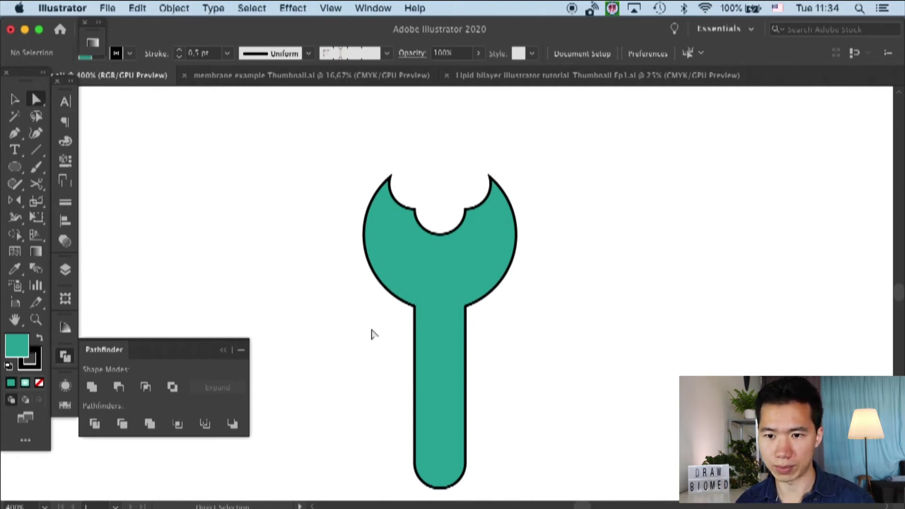
- Draw a vertical line at the notch's left side and copy it to the right side
left_click(36, 150)
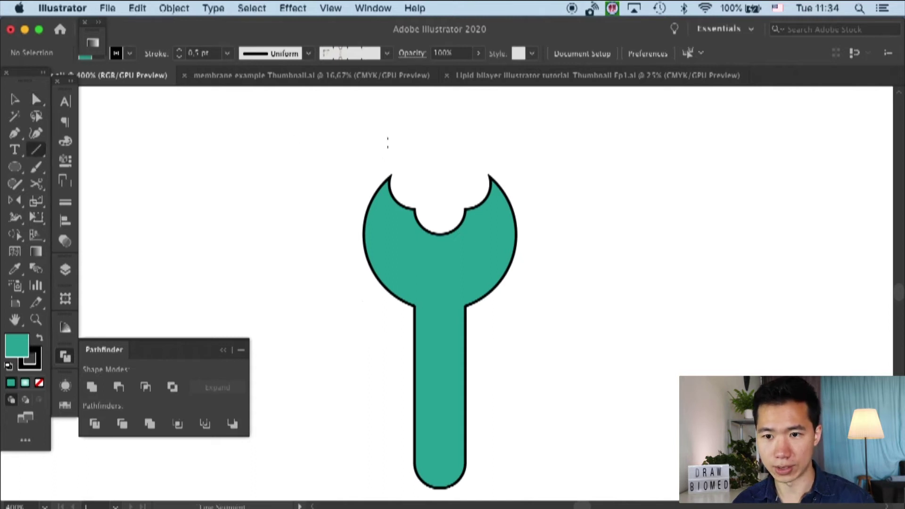
left_click_drag(393, 145, 382, 337)
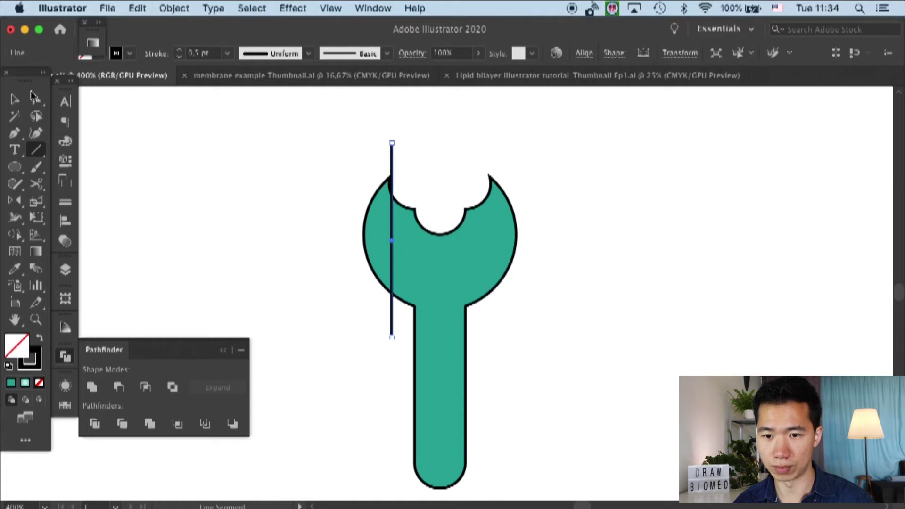
key("v")
left_click(580, 207)
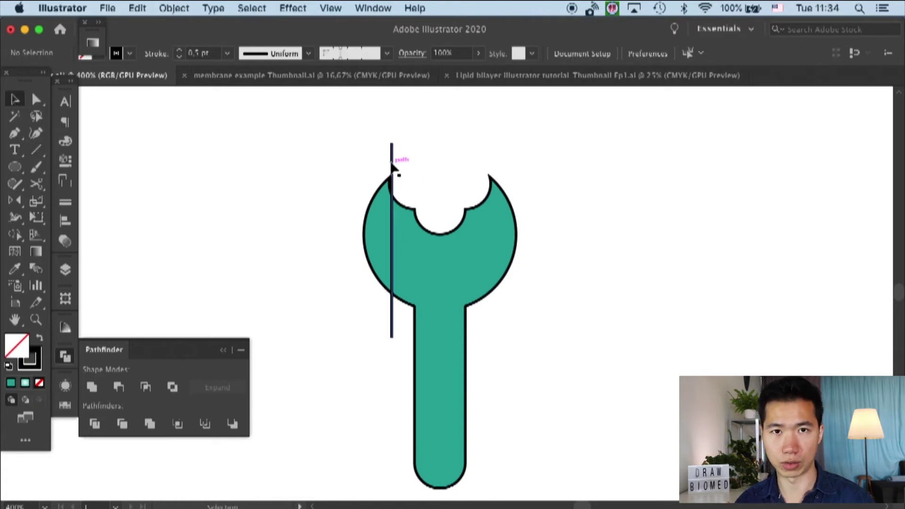
left_click_drag(392, 168, 488, 193)
left_click(513, 165)
key("super+z")
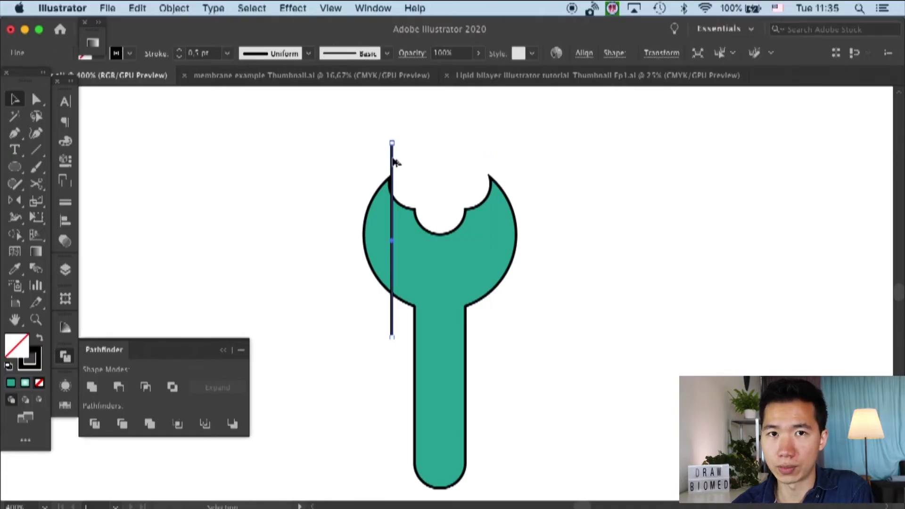
left_click_drag(395, 161, 488, 159)
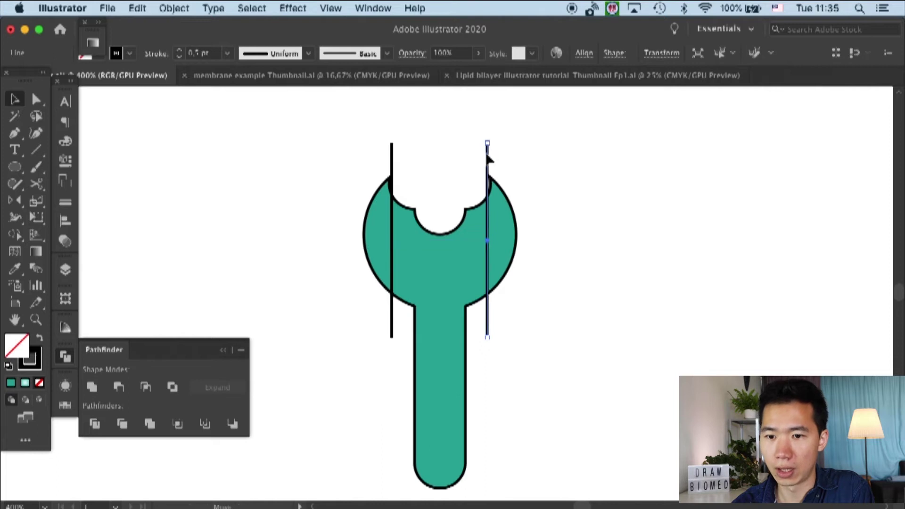
left_click(529, 154)
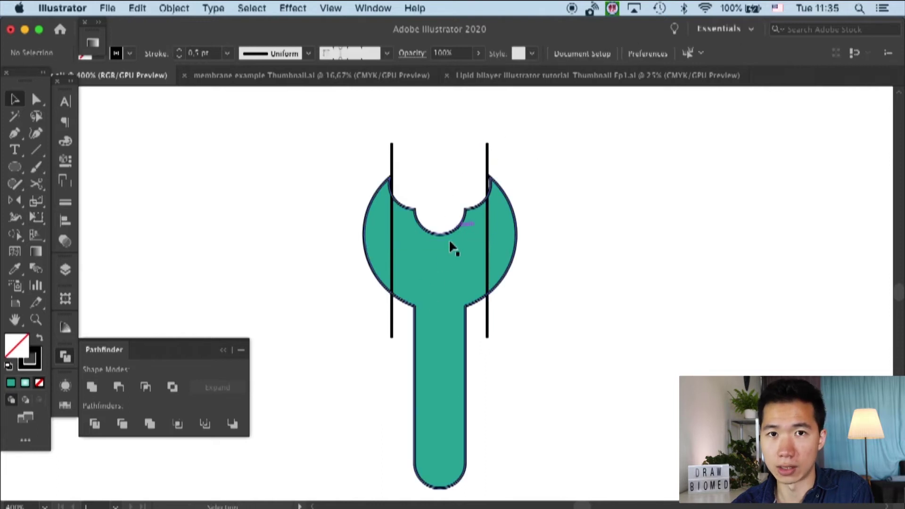
- Enlarge the corner radius of the curved neck joins with the live-corner widgets
key("a")
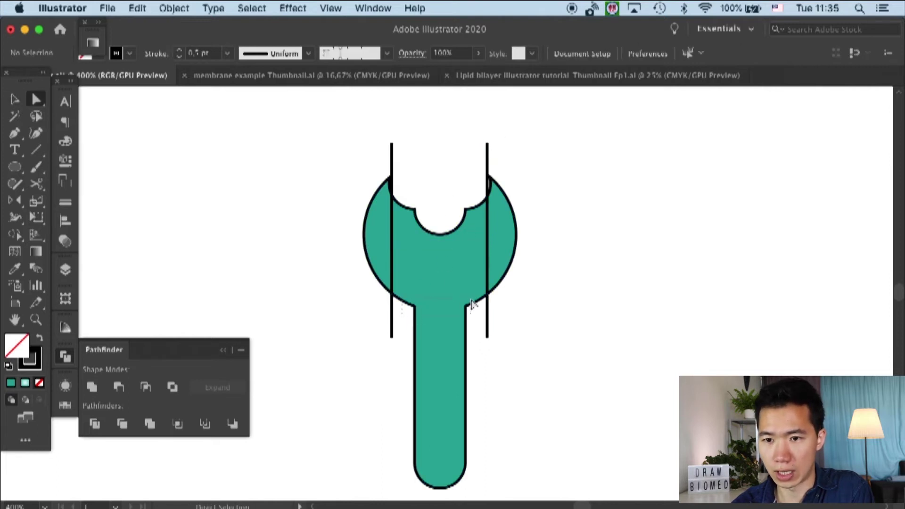
left_click(474, 301)
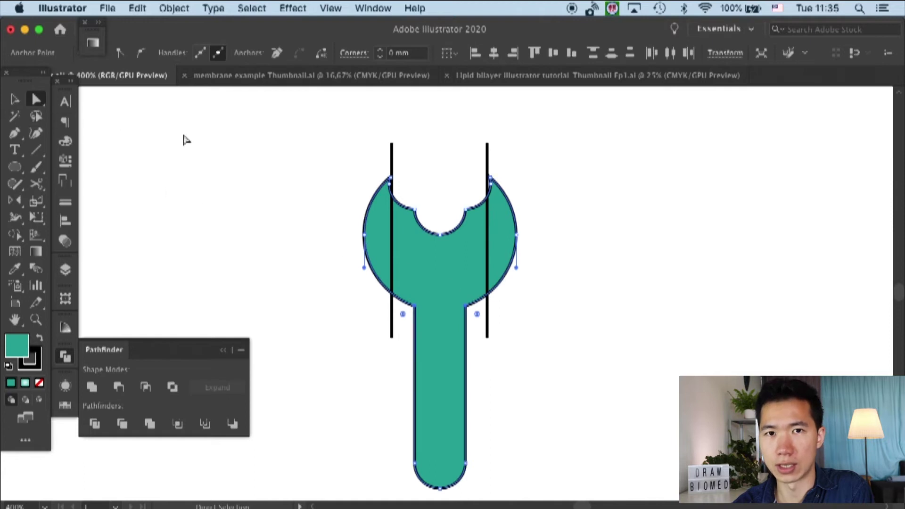
left_click_drag(403, 316, 380, 338)
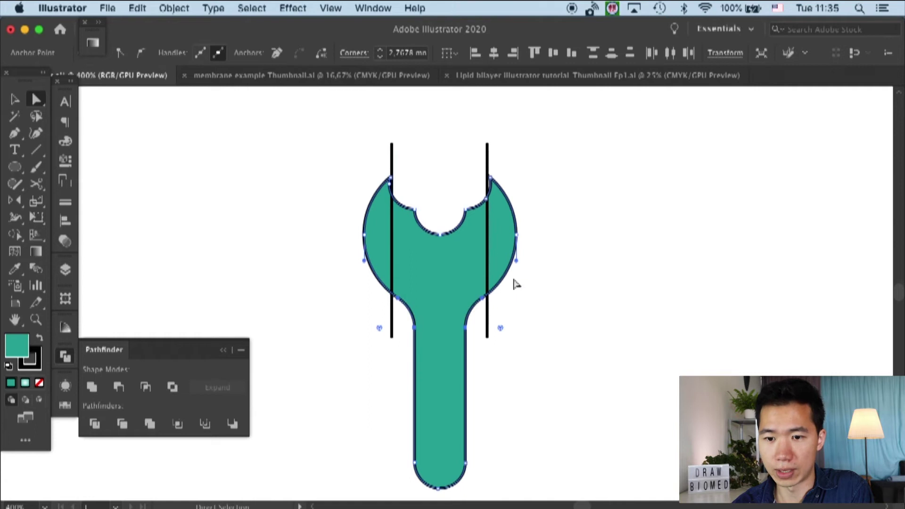
key("super+equal")
key("super+equal")
key("super+equal")
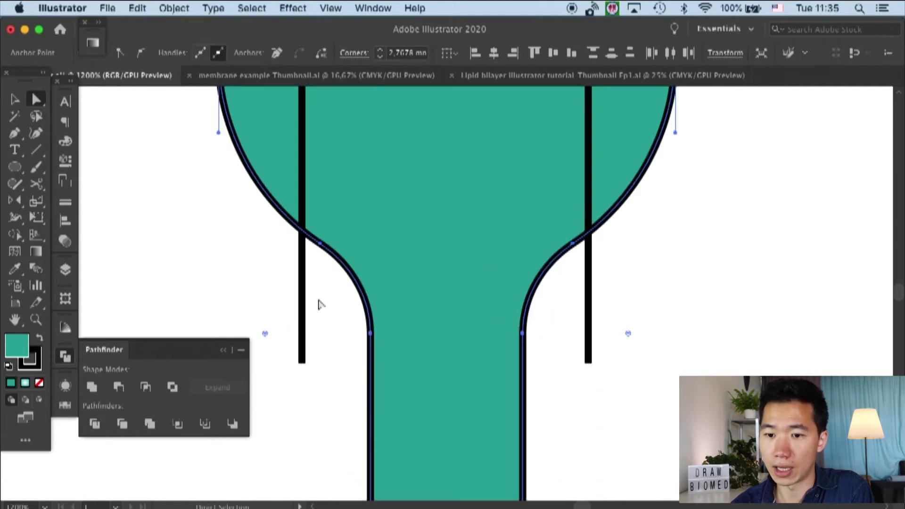
left_click_drag(265, 333, 253, 341)
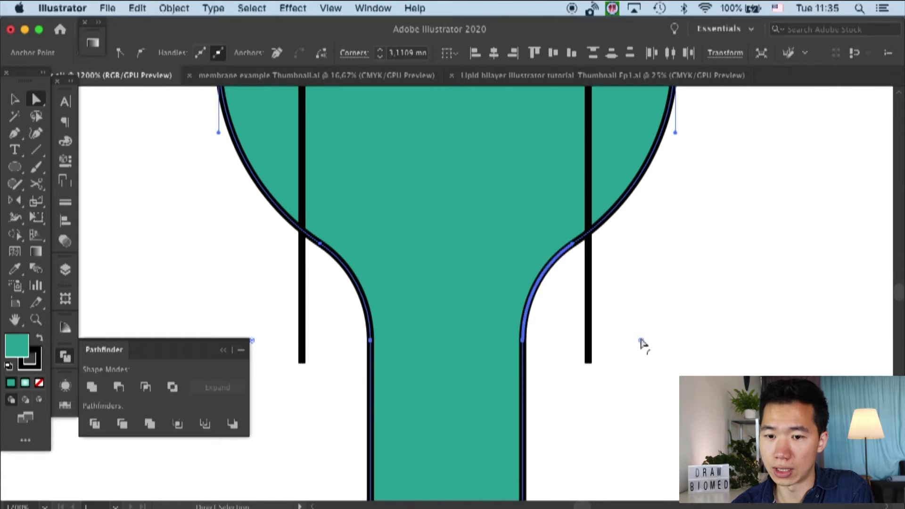
left_click_drag(642, 341, 699, 371)
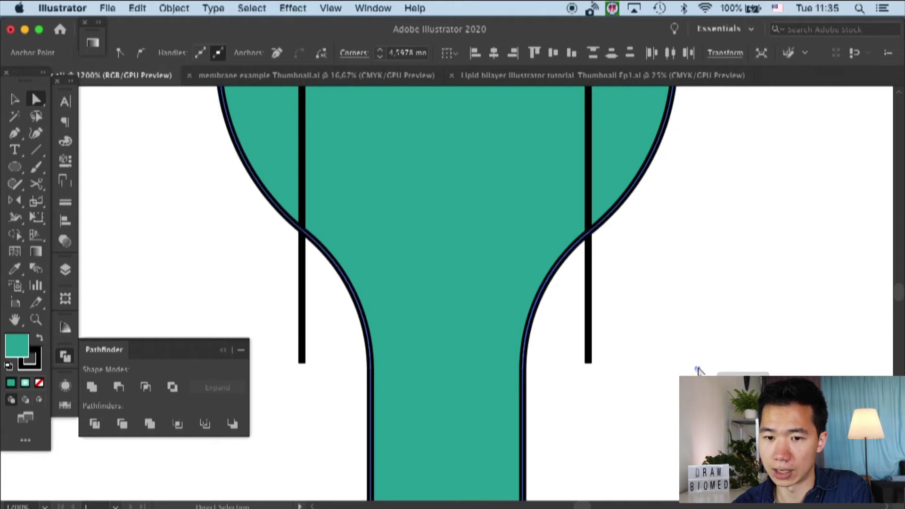
left_click(686, 266)
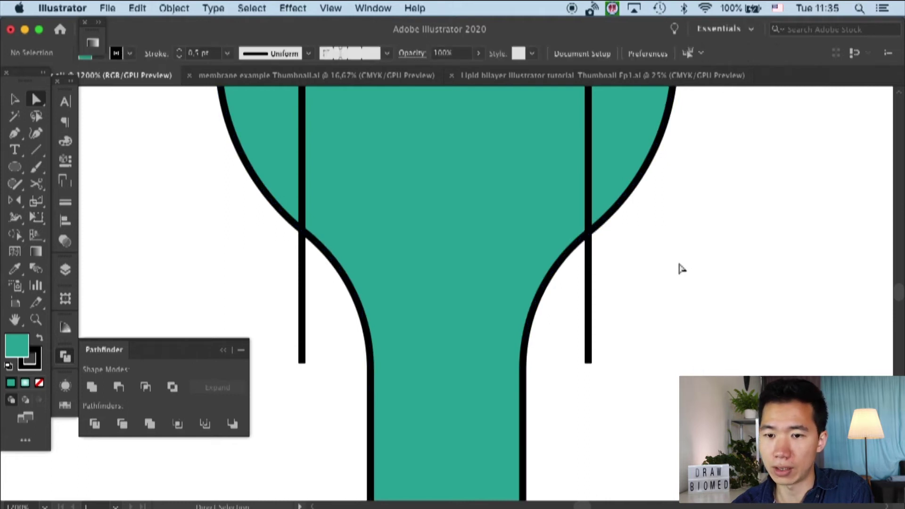
- Delete both vertical lines and save the document
key("super+minus")
key("super+minus")
key("super+minus")
left_click(14, 99)
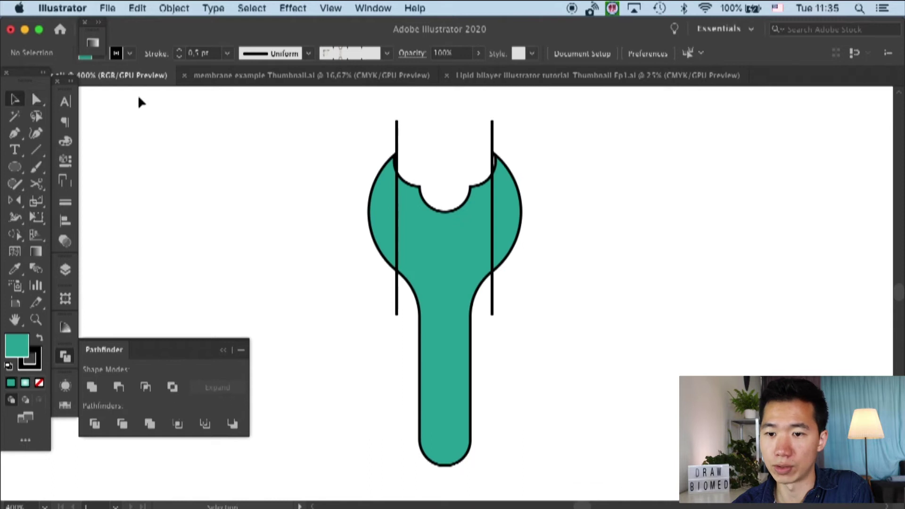
left_click(397, 127)
left_click(492, 137, "shift")
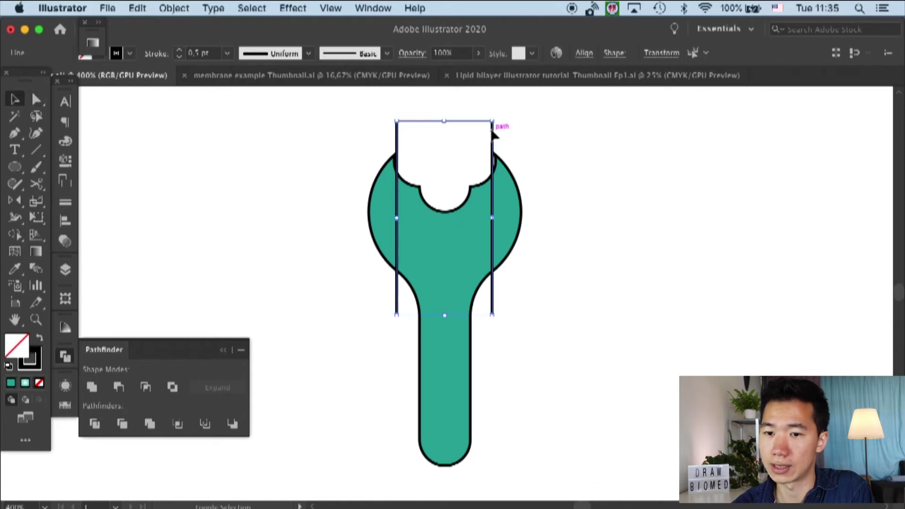
key("Delete")
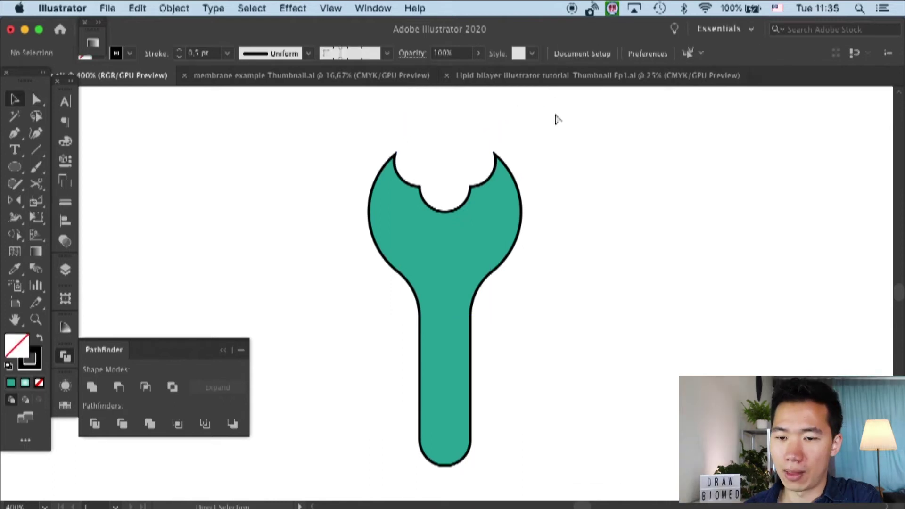
key("super+s")
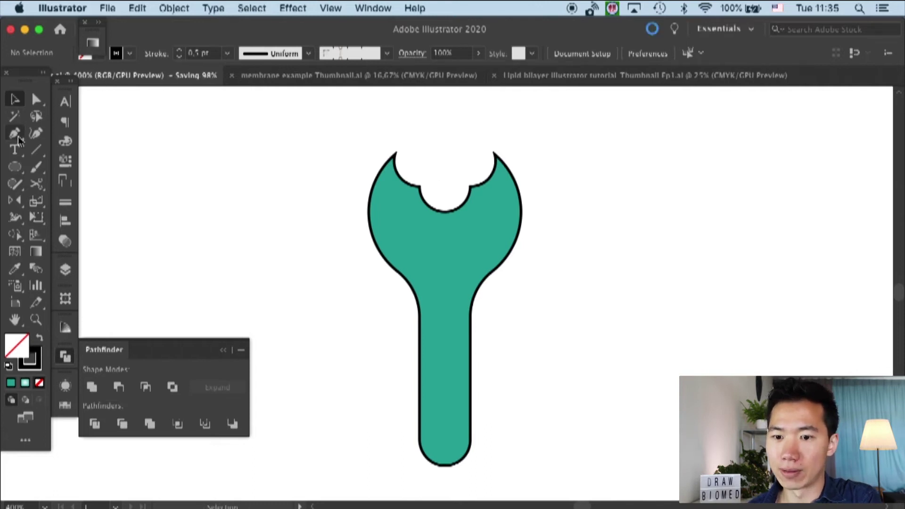
- Draw a vertical line, centre it horizontally on the wrench, and Divide the shape along it
left_click(36, 150)
left_click_drag(442, 120, 442, 493)
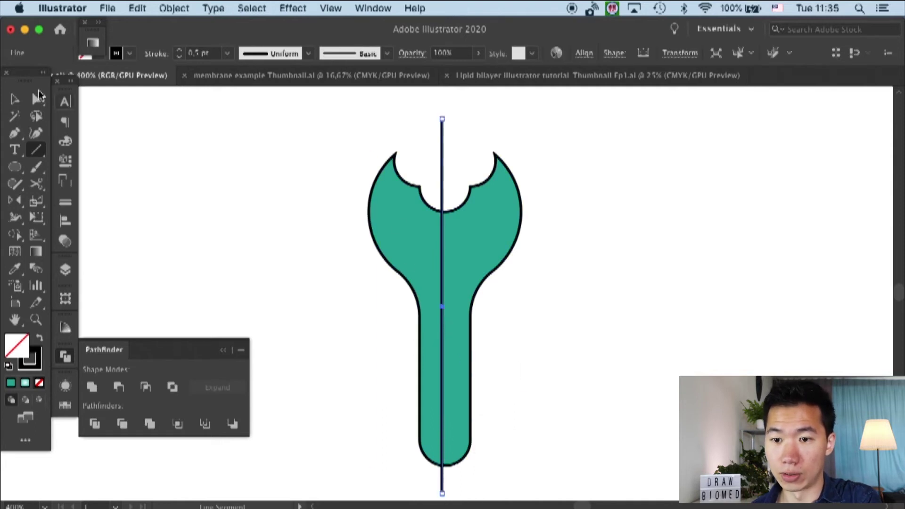
left_click(15, 99)
left_click(338, 160)
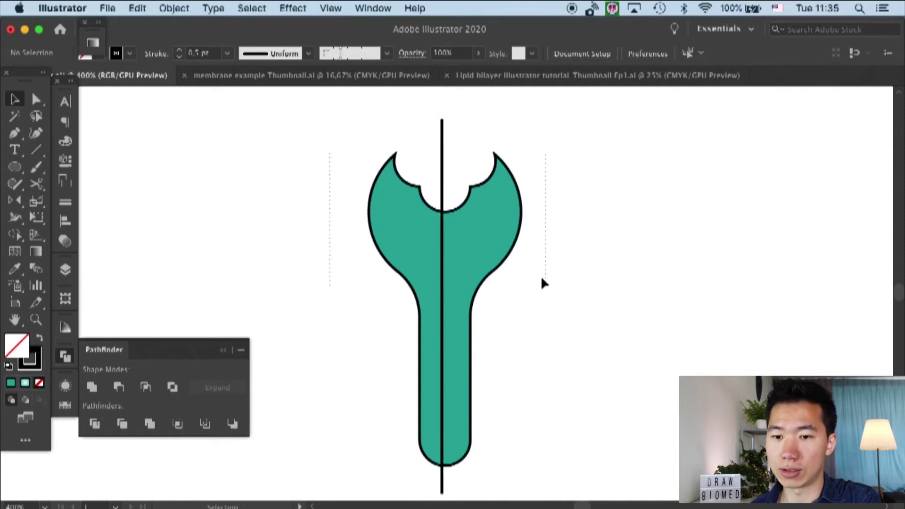
key("super+a")
left_click(584, 53)
left_click(462, 93)
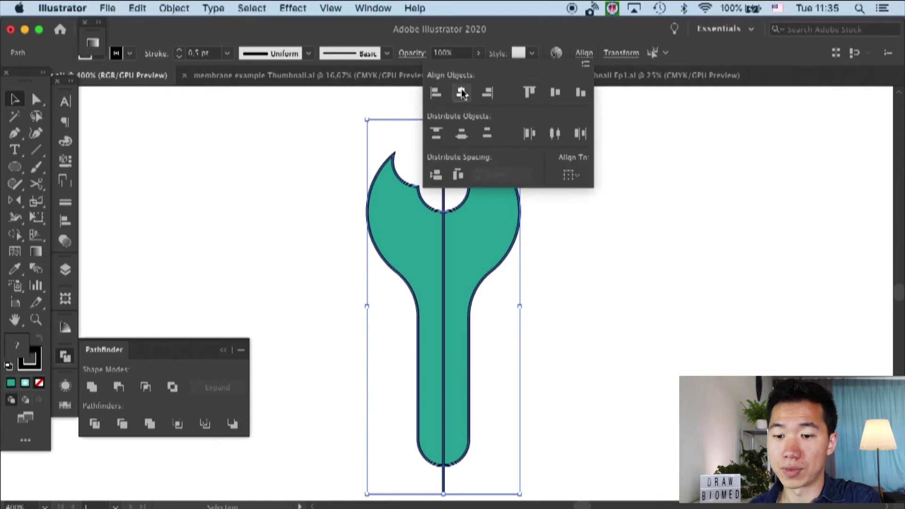
left_click(95, 423)
left_click(614, 196)
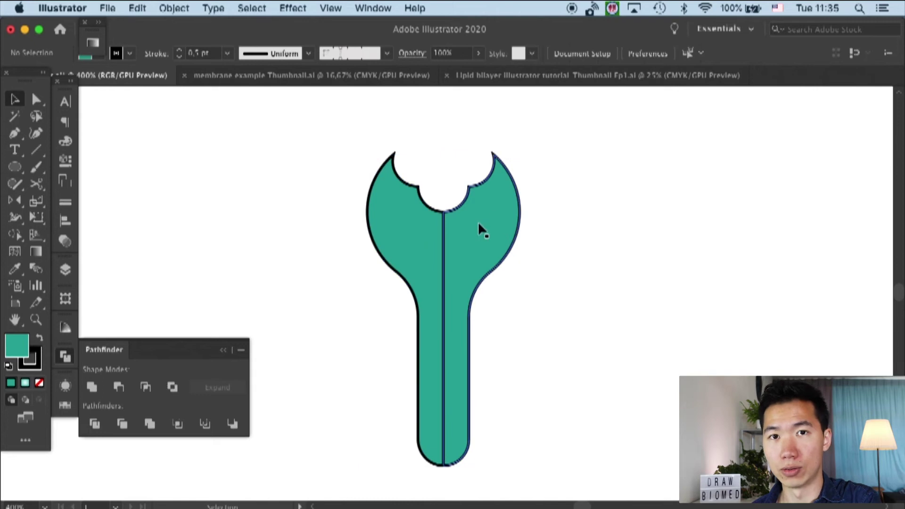
left_click(475, 223)
- Ungroup the two halves and shift the right half to leave a narrow gap
right_click(477, 231)
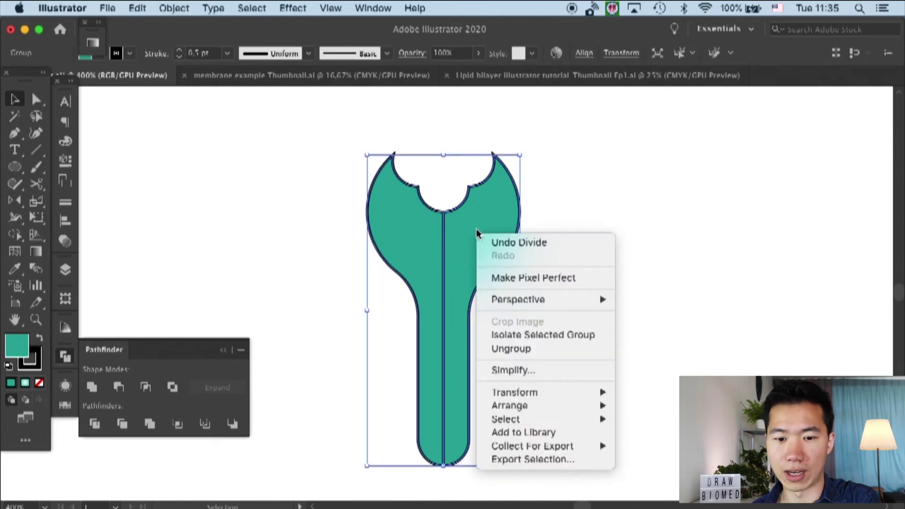
left_click(520, 349)
double_click(509, 212)
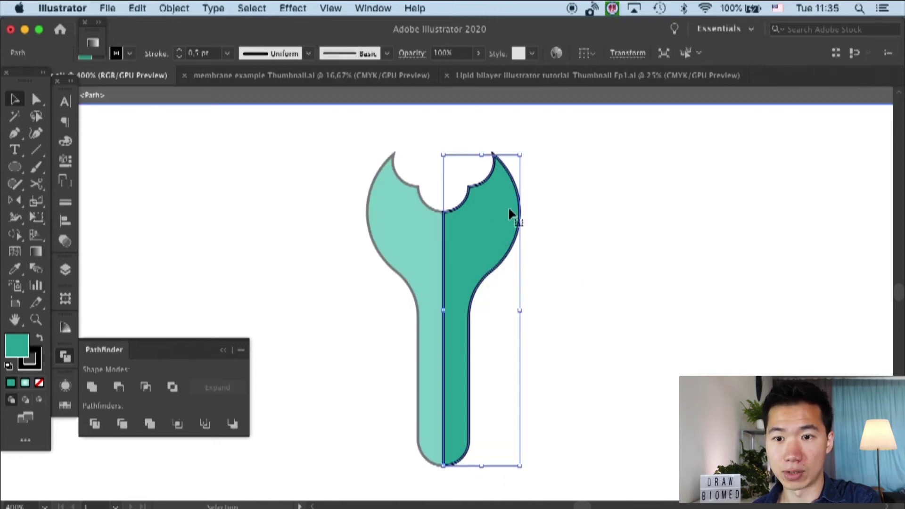
key("Escape")
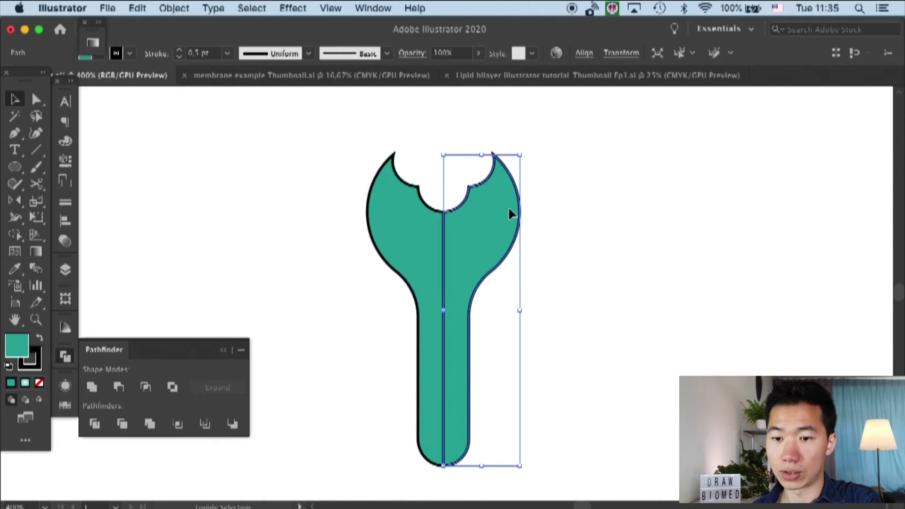
key("shift+Right")
key("shift+Right")
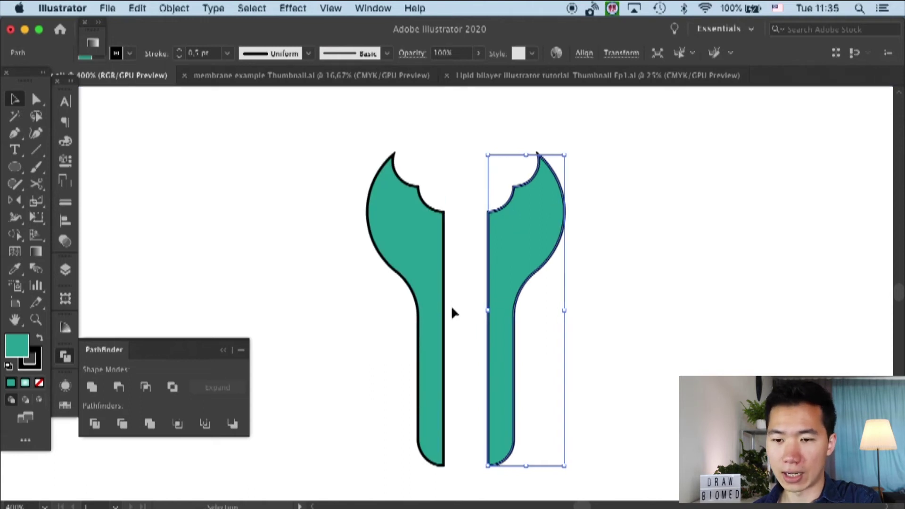
left_click_drag(526, 254, 511, 230)
key("ctrl+z")
key("ctrl+z")
key("ctrl+z")
left_click(548, 265)
left_click(615, 162)
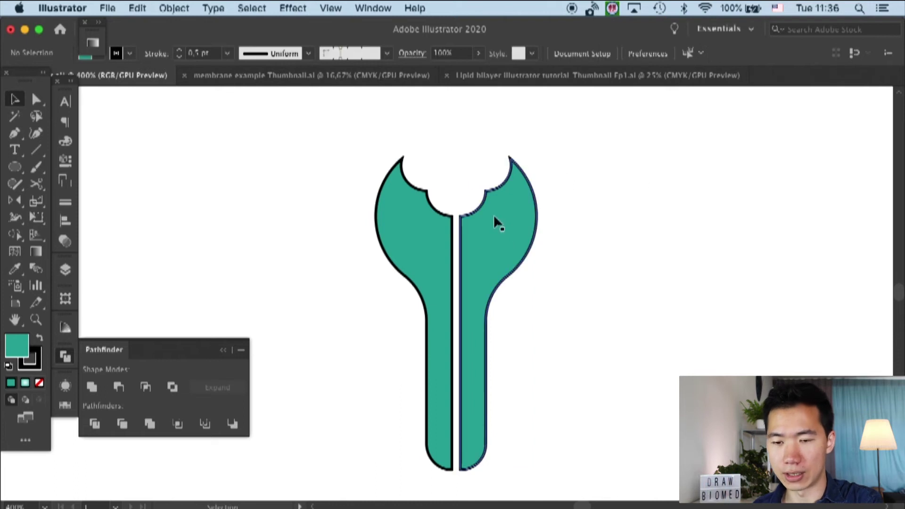
key("super+minus")
key("super+minus")
key("super+minus")
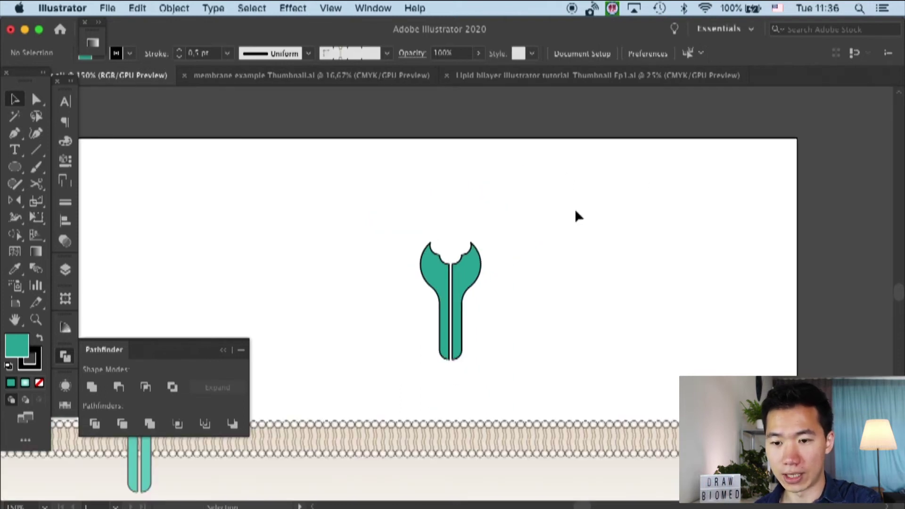
- Save the file, then give the left receptor half a radial gradient fill
key("super+s")
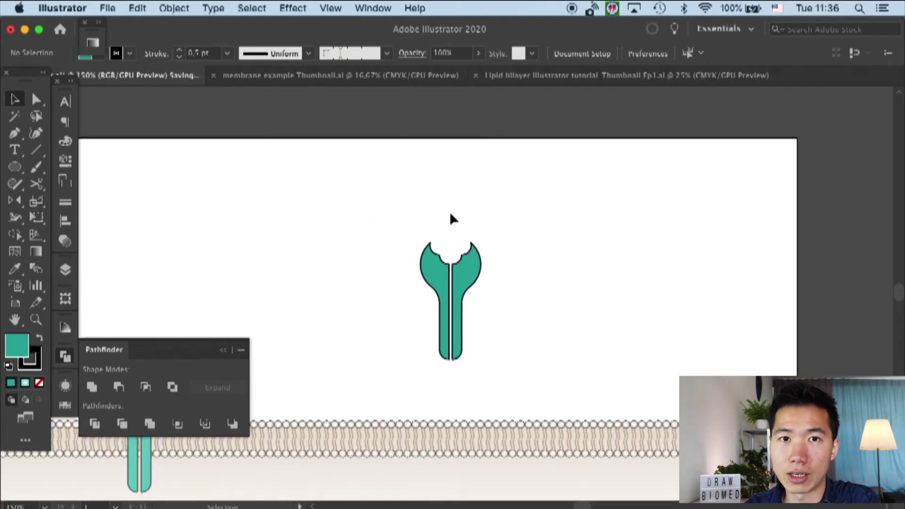
left_click(432, 275)
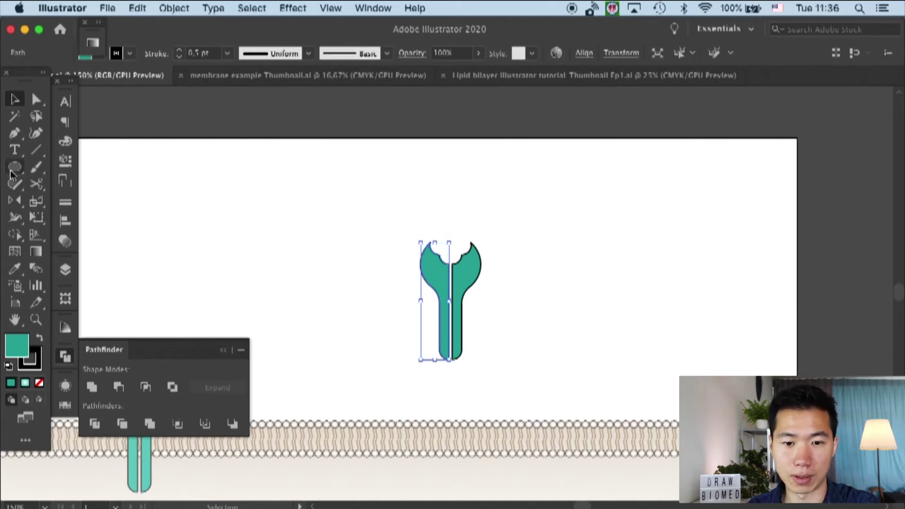
left_click(35, 251)
double_click(36, 251)
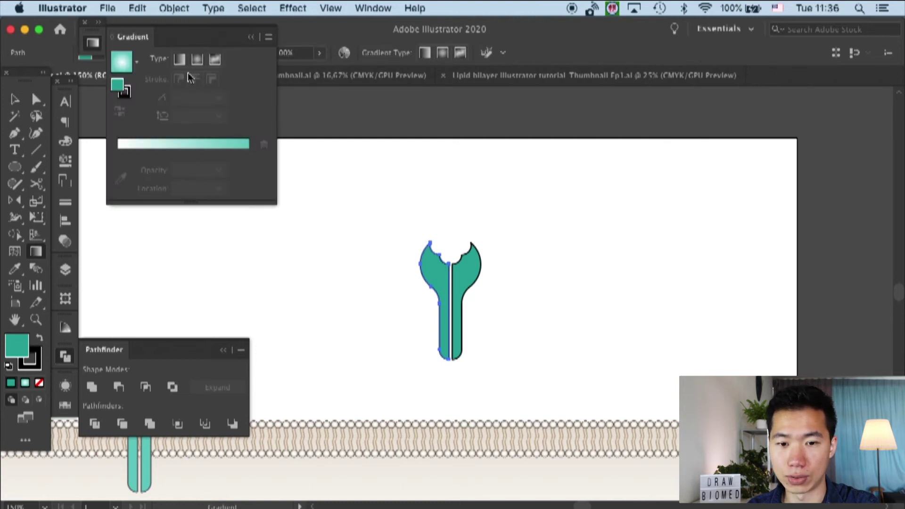
left_click(198, 64)
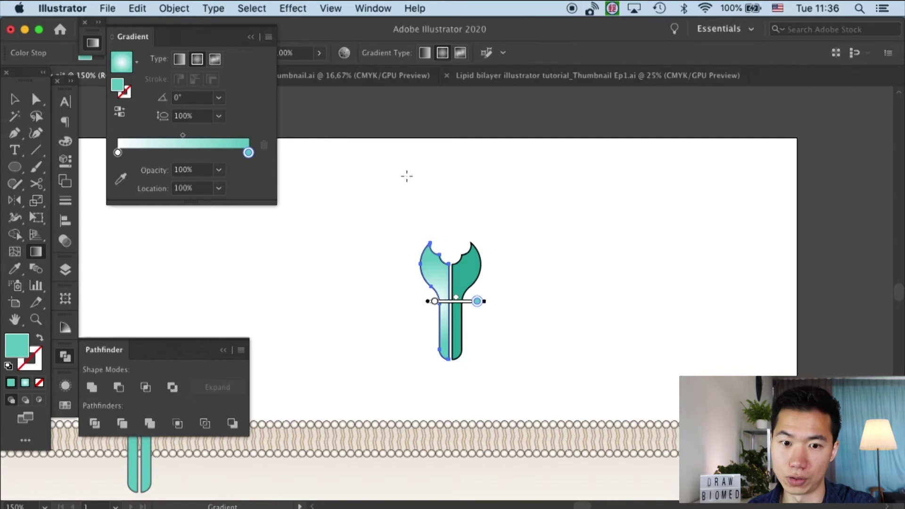
- Centre the radial gradient on the wrench head and shorten its reach
mouse_move(447, 309)
left_click_drag(446, 301, 456, 267)
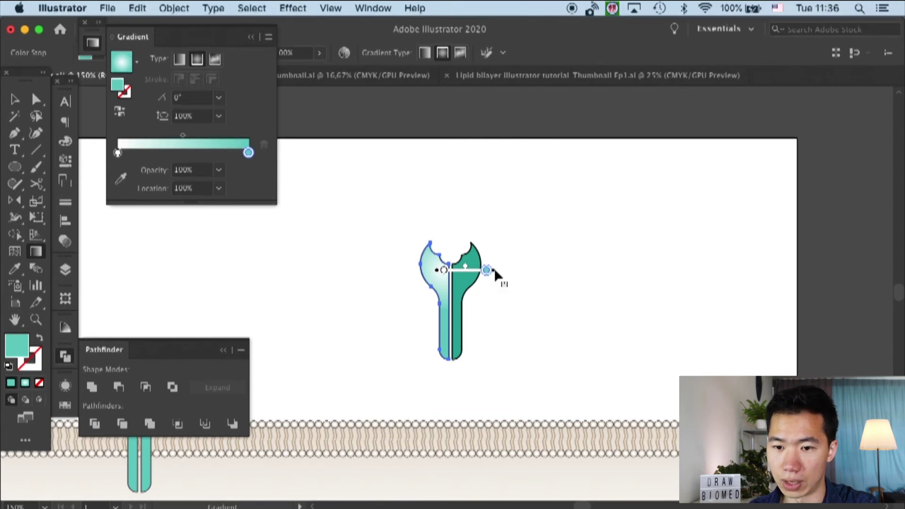
left_click_drag(495, 271, 472, 277)
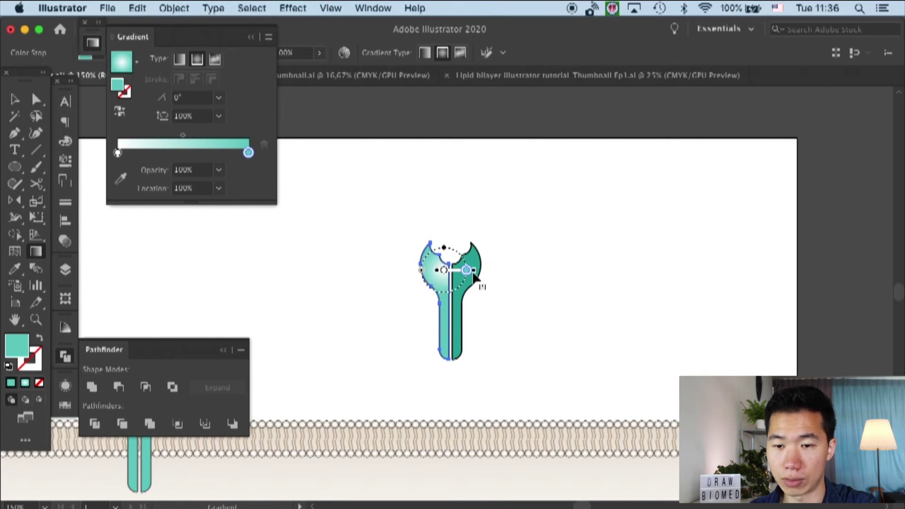
left_click_drag(454, 278, 448, 267)
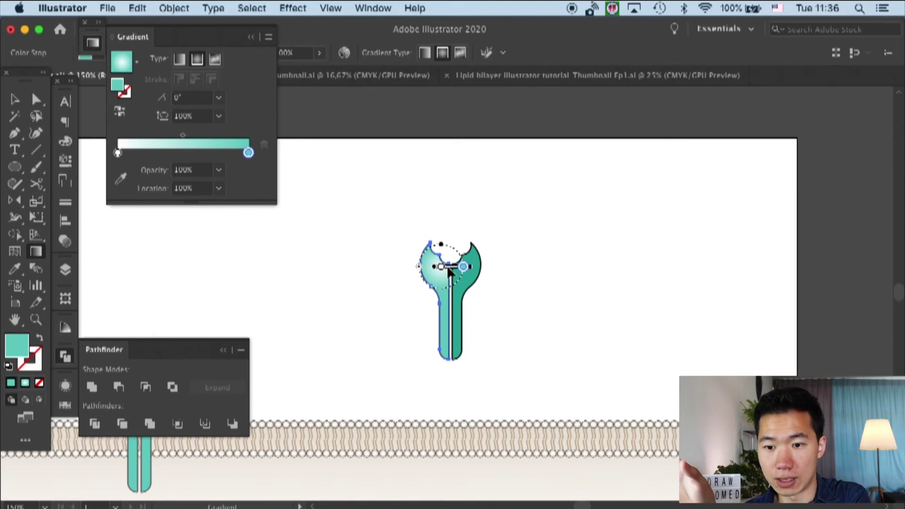
- Delete the solid teal right half of the receptor
left_click(14, 99)
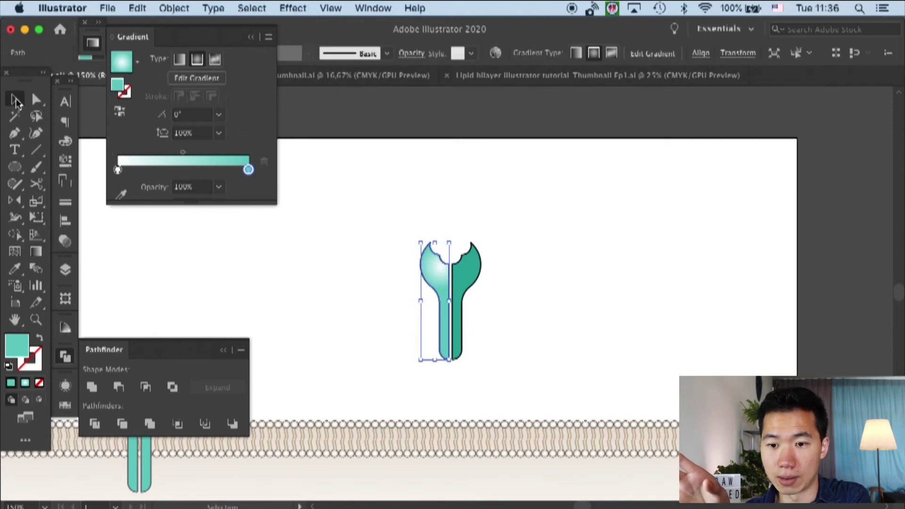
left_click(475, 257)
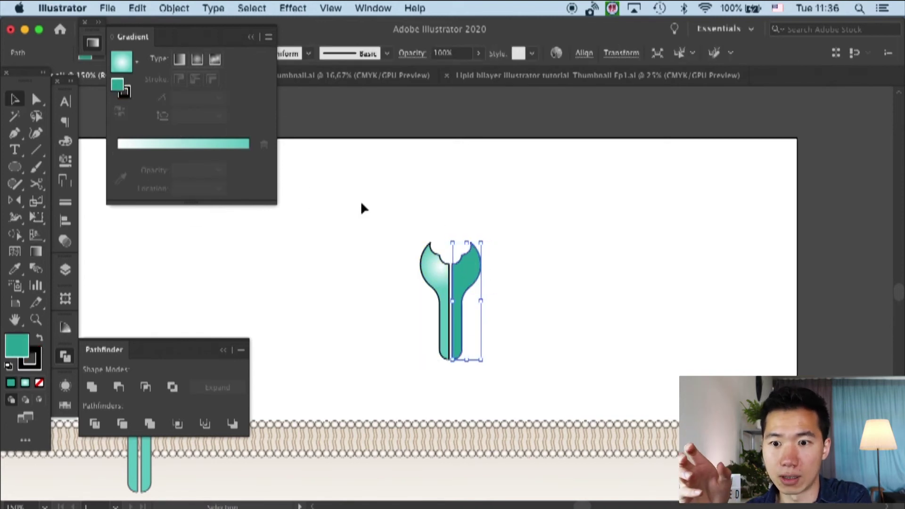
key("Delete")
- Duplicate the gradient left half to the right and mirror it, then inspect it up close
left_click_drag(439, 267, 472, 268)
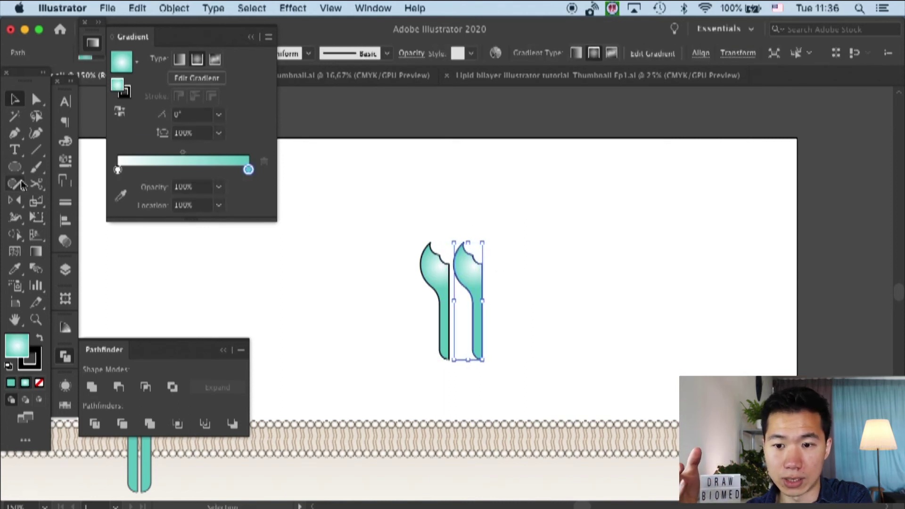
double_click(15, 201)
left_click(510, 236)
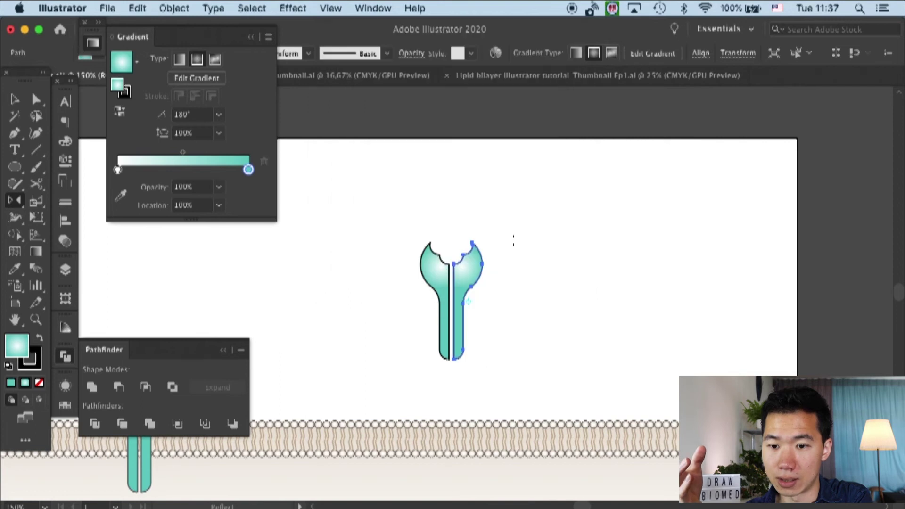
key("v")
left_click(546, 250)
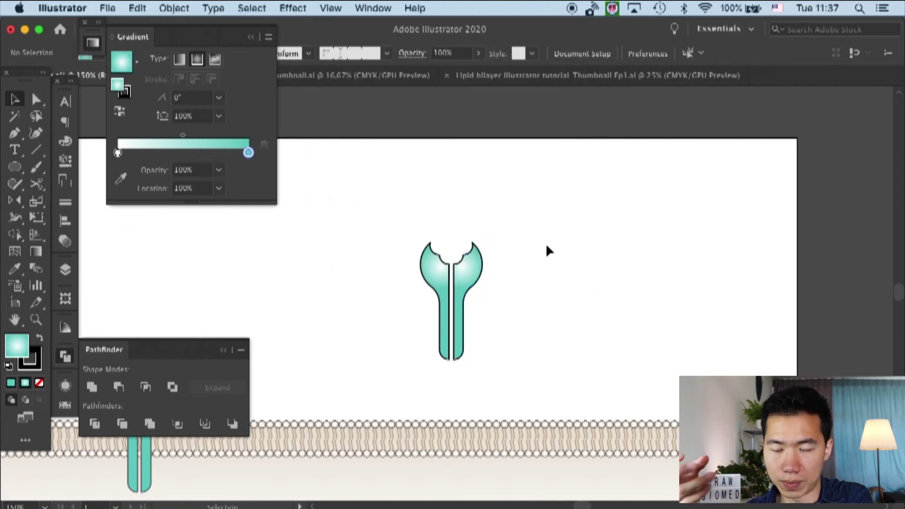
key("super+equal")
key("super+equal")
key("super+equal")
left_click(501, 236)
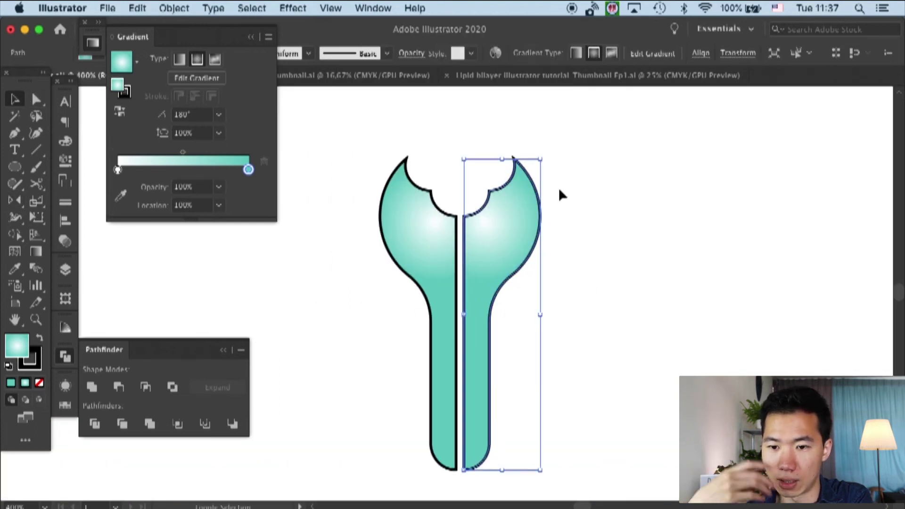
left_click(588, 212)
key("super+minus")
key("super+minus")
key("super+minus")
key("super+minus")
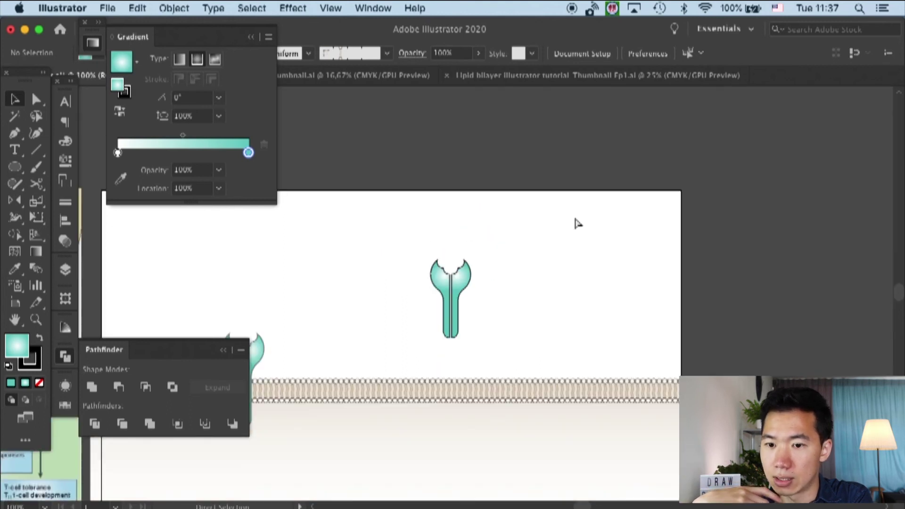
- Give the second receptor a dark grey outline 0.25 pt thick
scroll(541, 217, "left", 3)
left_click(511, 283)
left_click(65, 405)
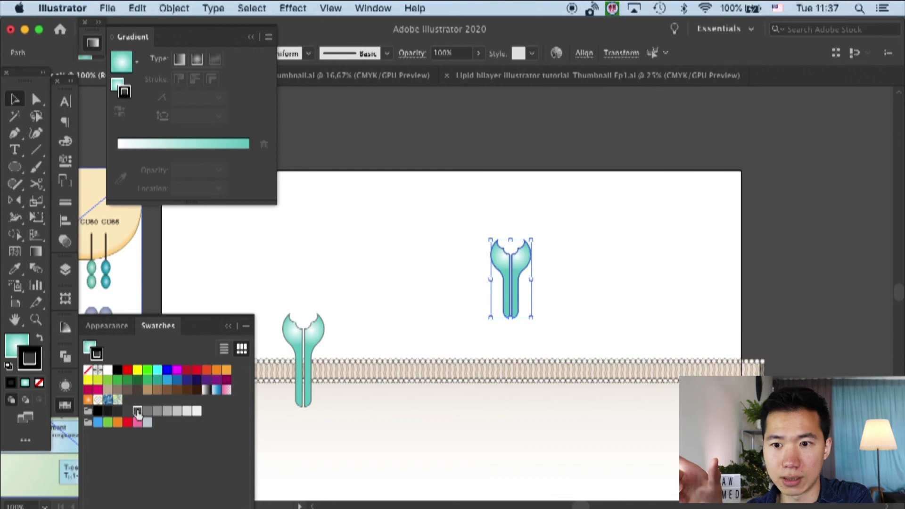
left_click(137, 412)
left_click(556, 227)
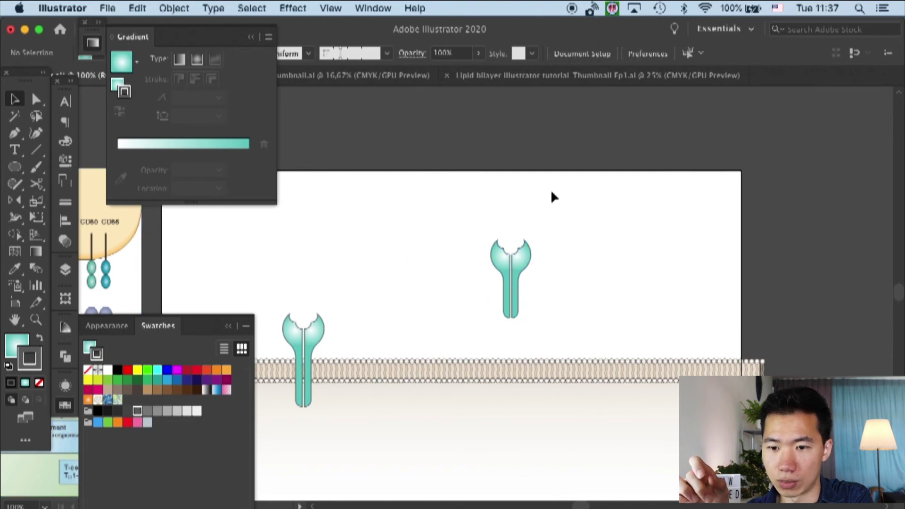
left_click(510, 283)
left_click(227, 52)
left_click(234, 68)
left_click(553, 216)
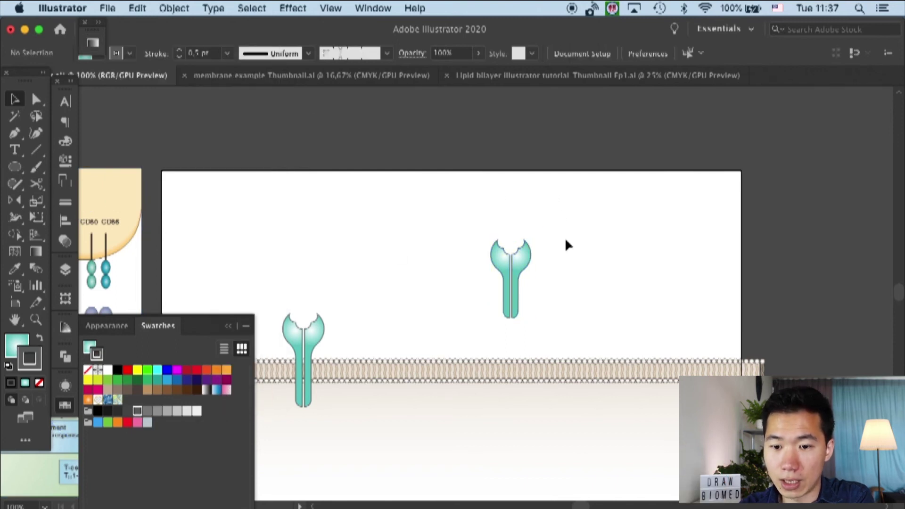
- Move the whole second receptor down into the membrane beside the first
left_click_drag(558, 300, 557, 297)
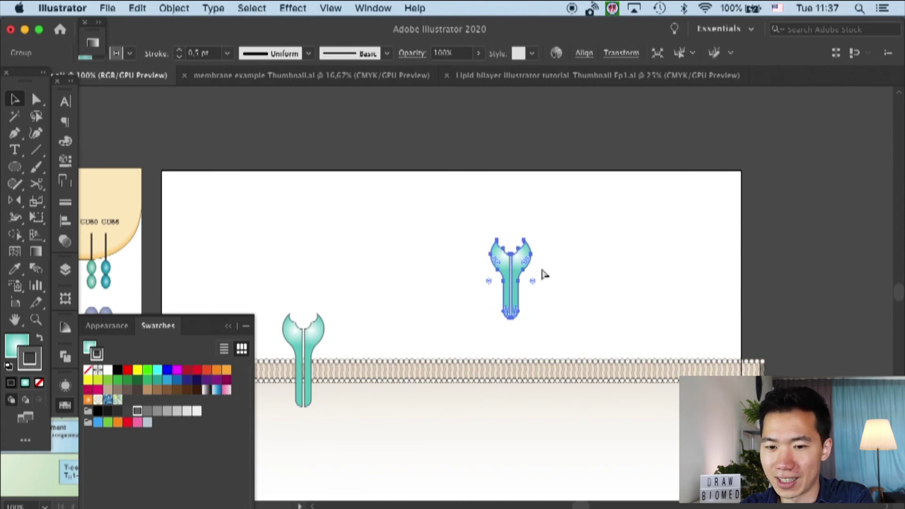
left_click(579, 221)
left_click(511, 278)
left_click_drag(518, 252, 398, 333)
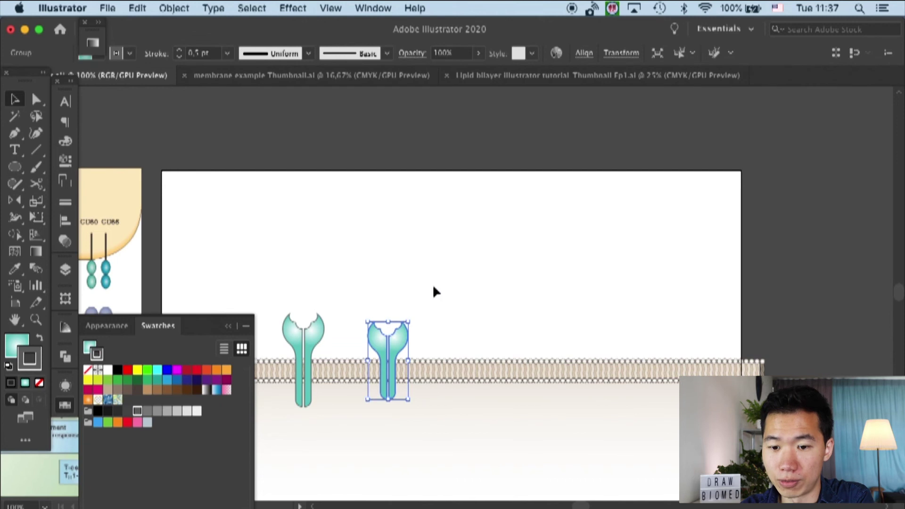
left_click(501, 246)
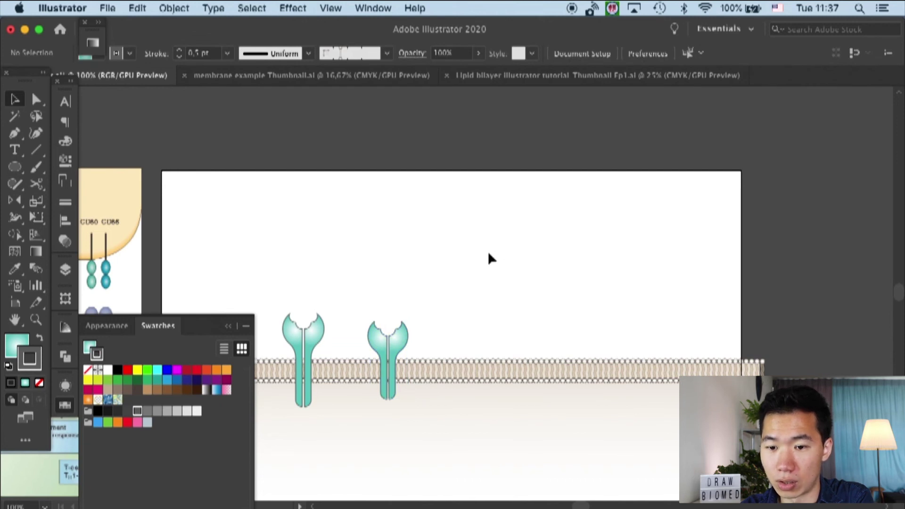
- At 200% zoom, drag the stem's bottom anchors down, then nudge them up to match the first receptor
left_click_drag(365, 302, 396, 330)
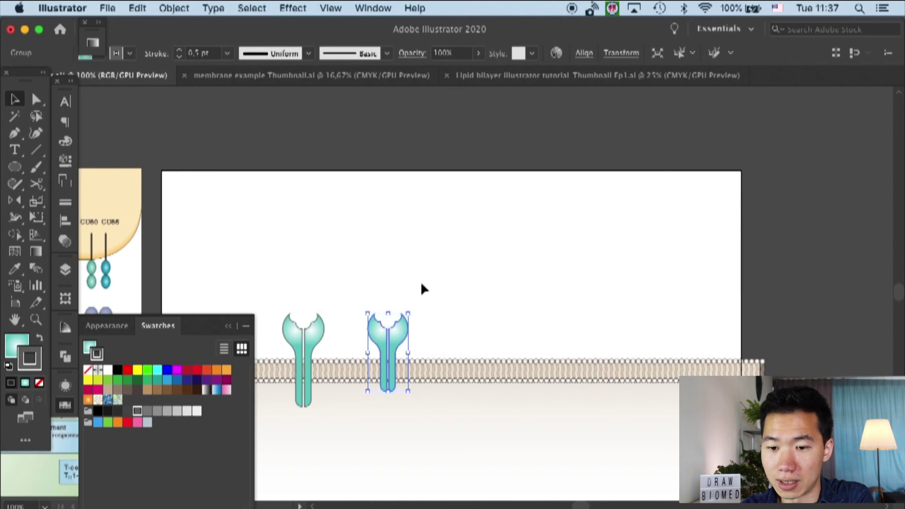
key("super+equal")
key("a")
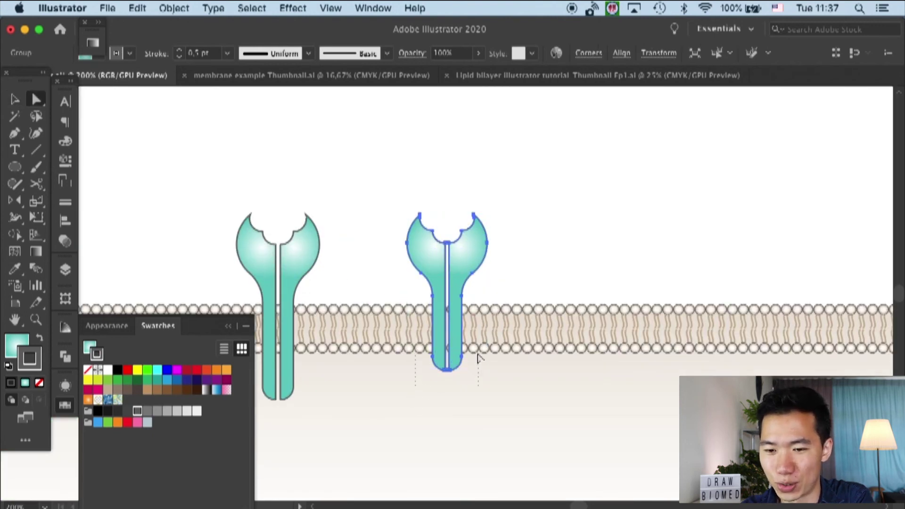
left_click_drag(478, 358, 458, 391)
left_click(521, 224)
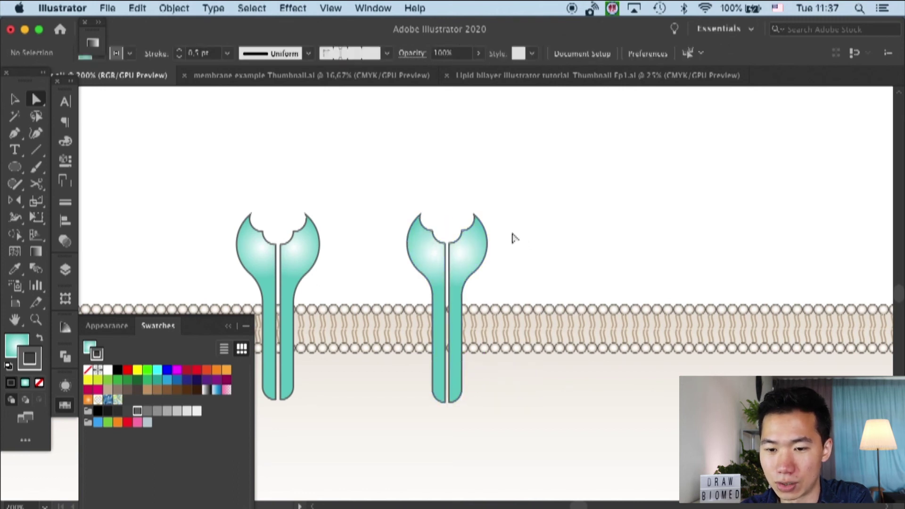
left_click_drag(410, 431, 460, 385)
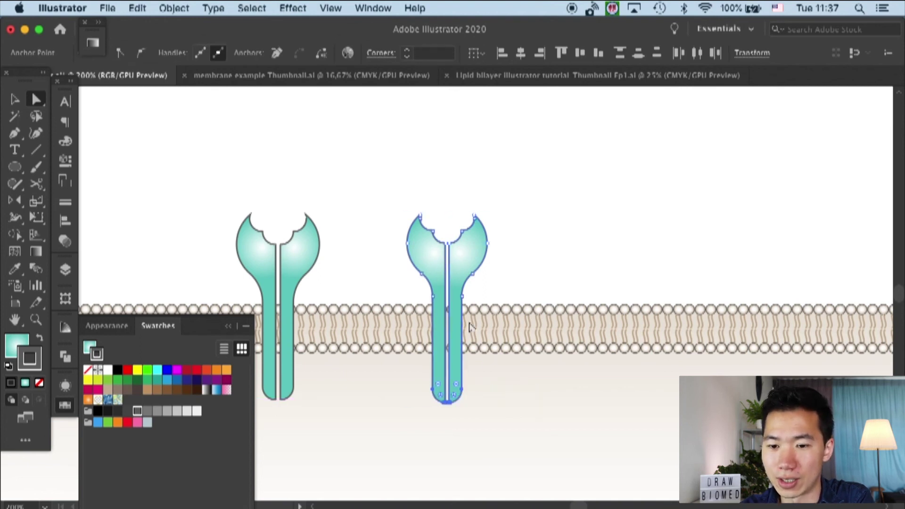
key("Up")
key("Up")
key("Up")
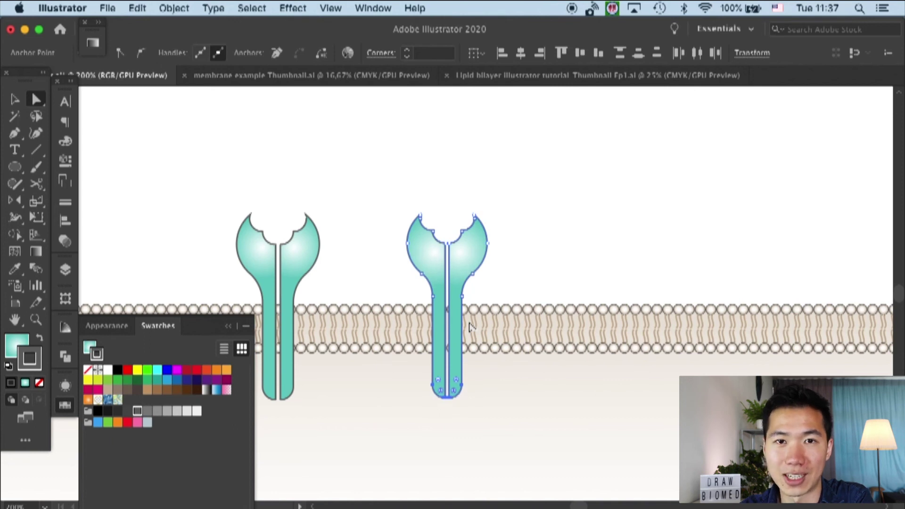
left_click(504, 190)
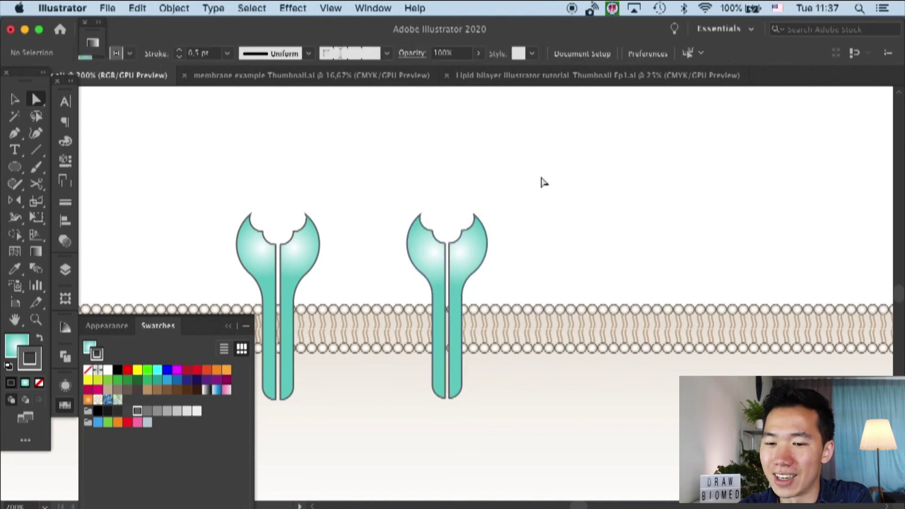
key("super+minus")
key("super+minus")
key("super+minus")
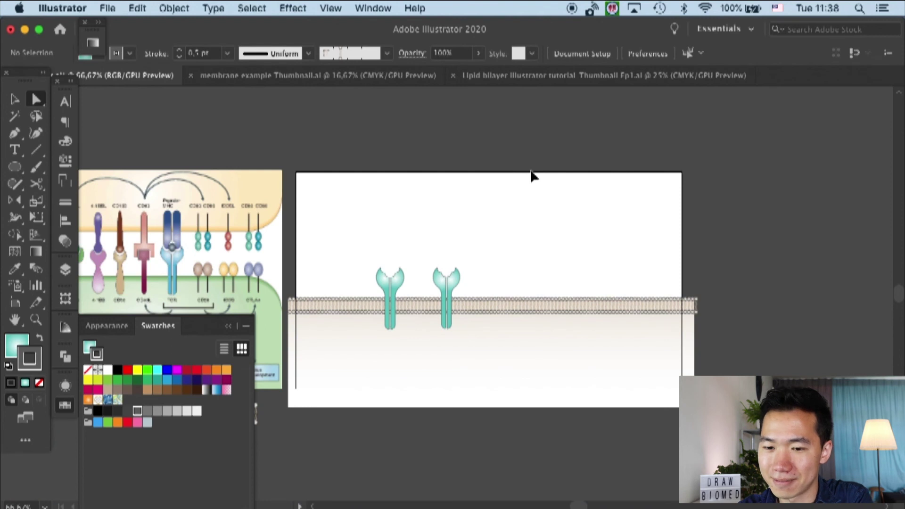
- Save the Illustrator document with Cmd+S
key("super+s")
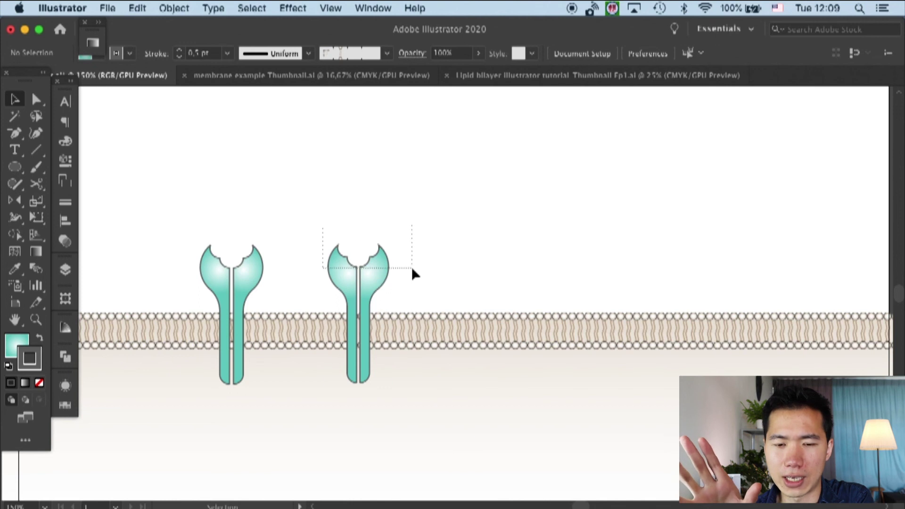
- Ungroup the second receptor into its separate paths
left_click(383, 264)
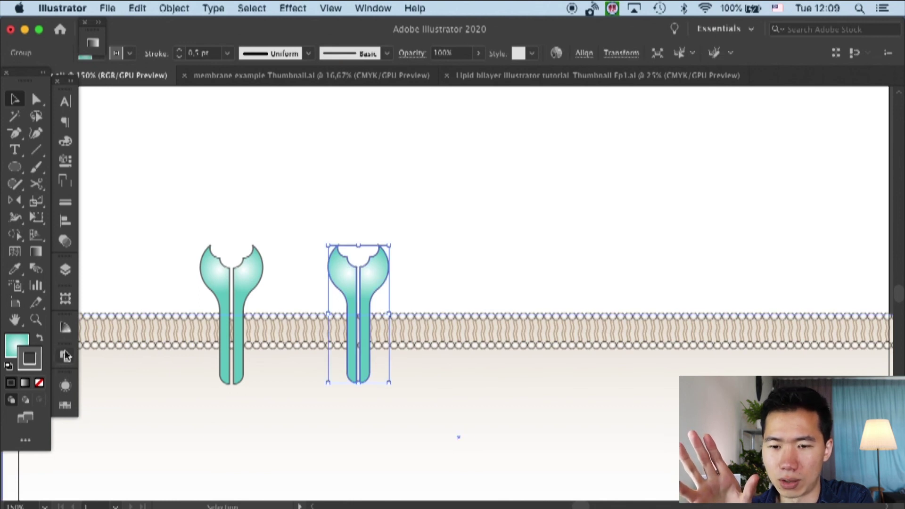
left_click(65, 385)
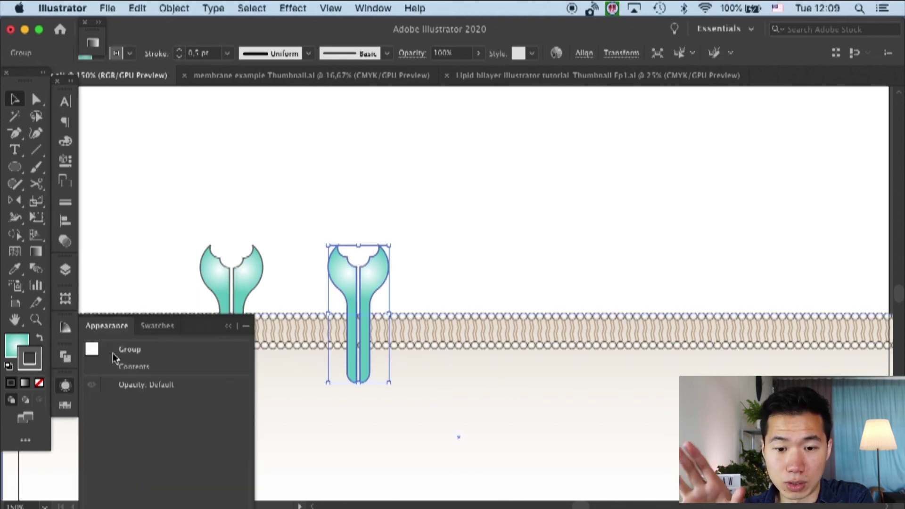
left_click(339, 200)
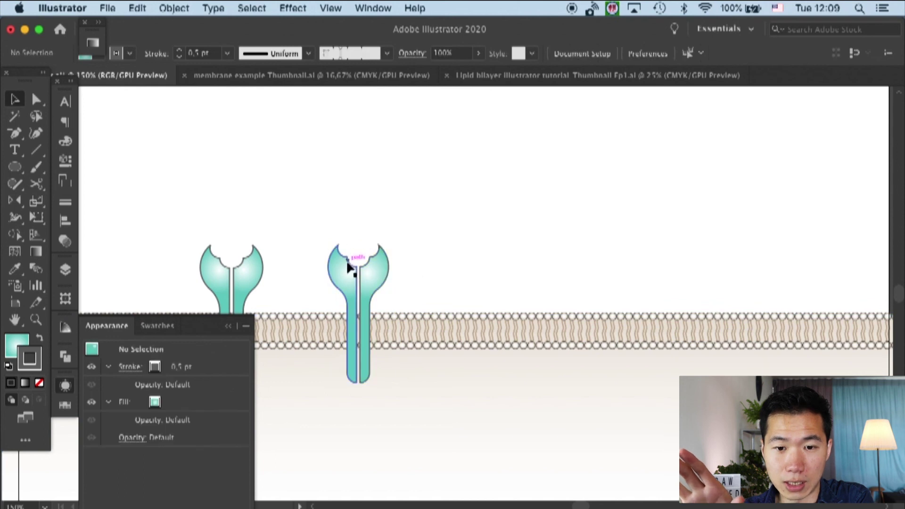
left_click(347, 263)
right_click(351, 273)
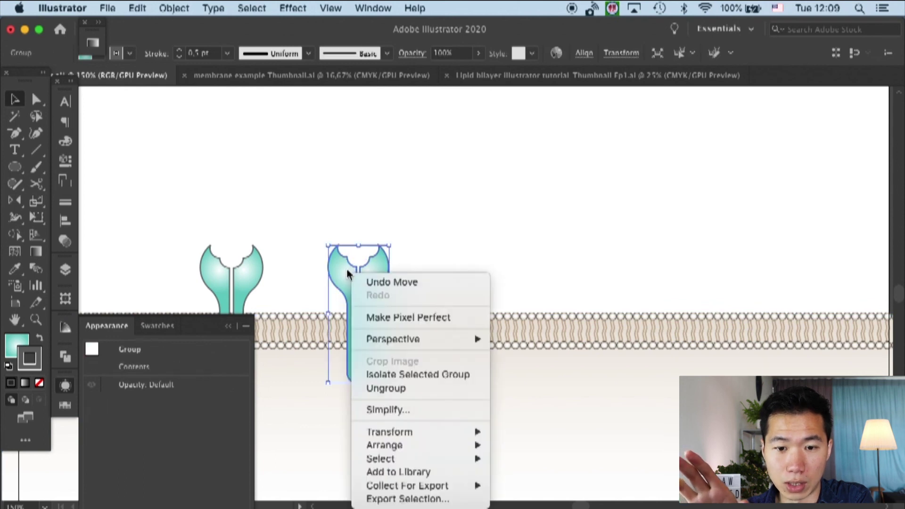
left_click(377, 386)
left_click(337, 225)
- Set the receptor paths' grey stroke to Round Join in the Appearance panel
left_click_drag(389, 267, 391, 268)
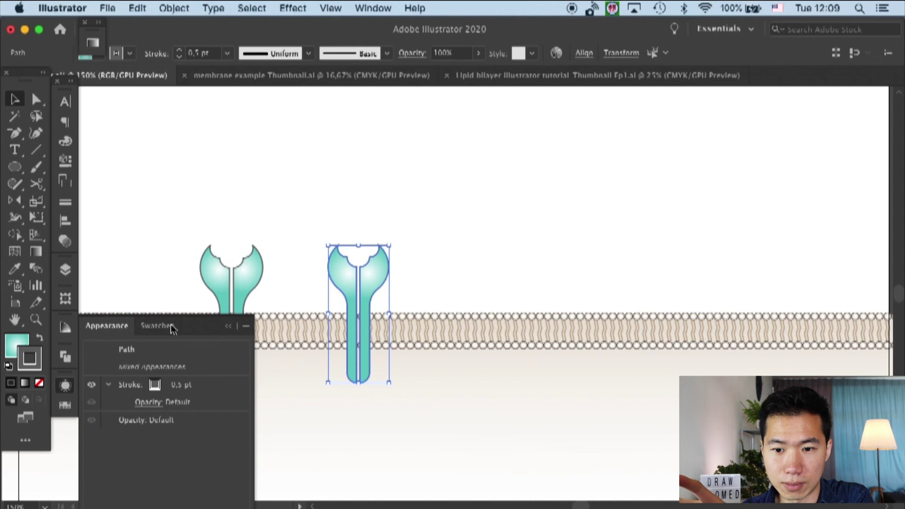
left_click(131, 390)
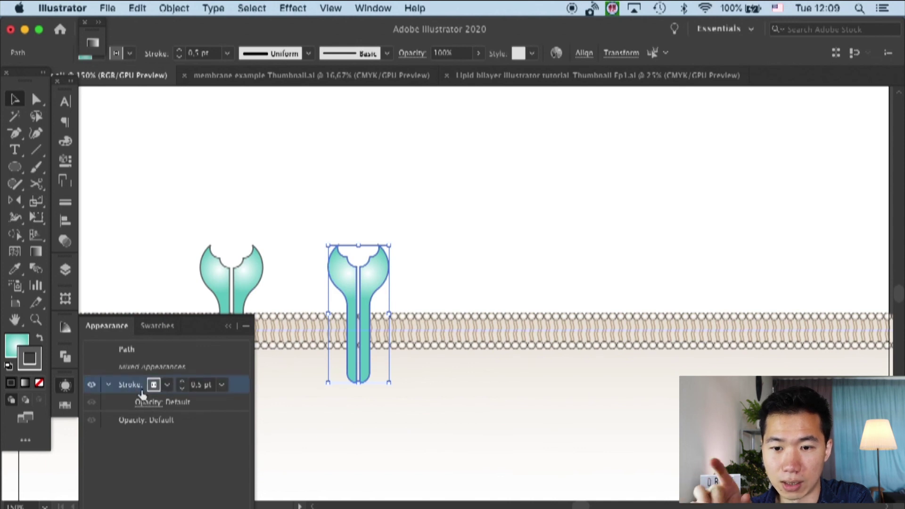
left_click(133, 386)
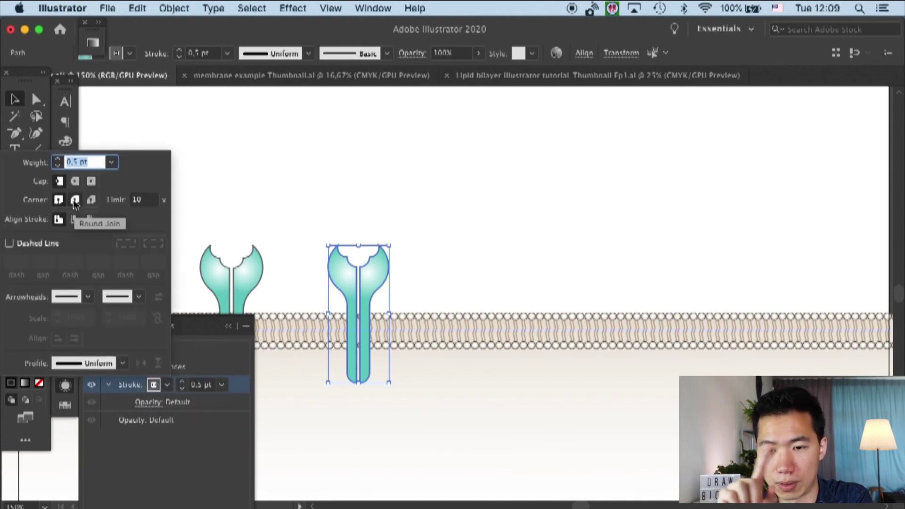
left_click(74, 202)
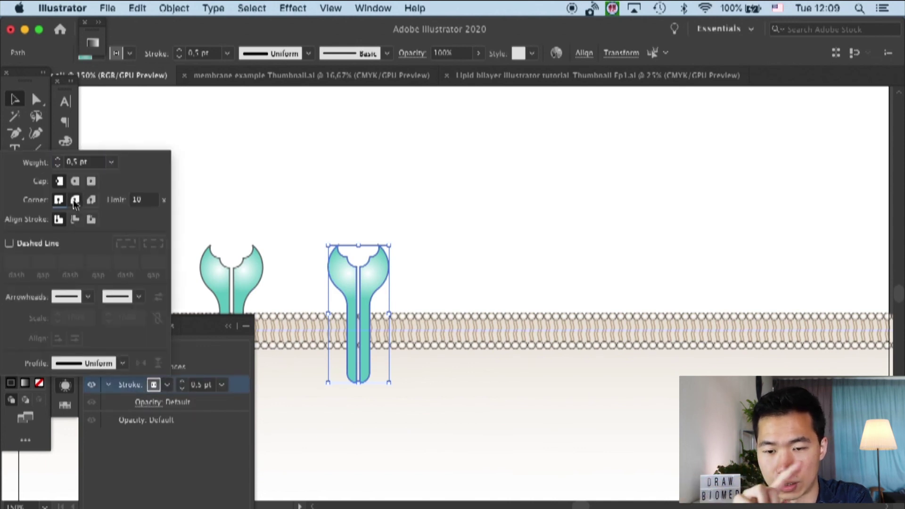
left_click(380, 221)
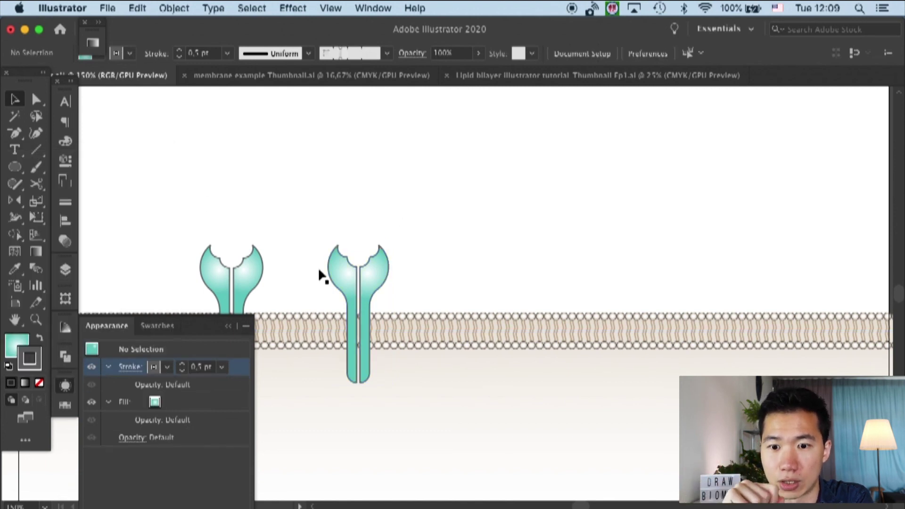
left_click(232, 326)
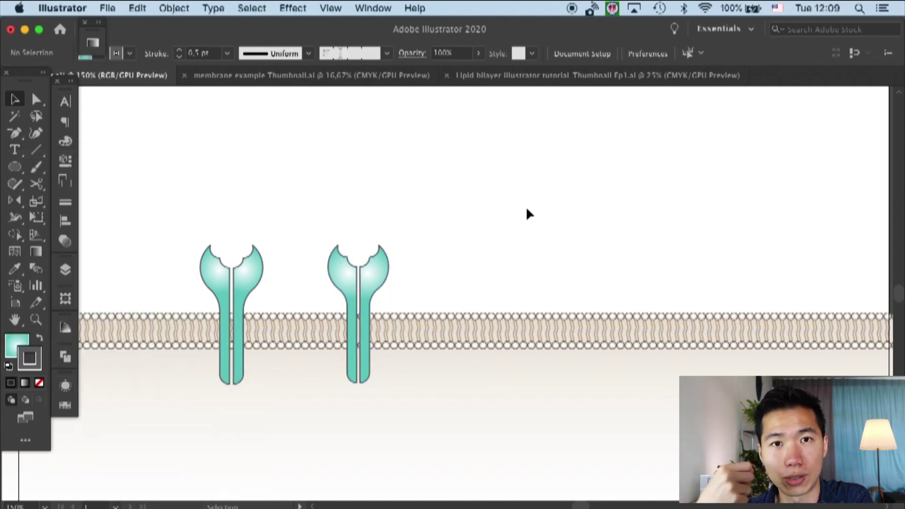